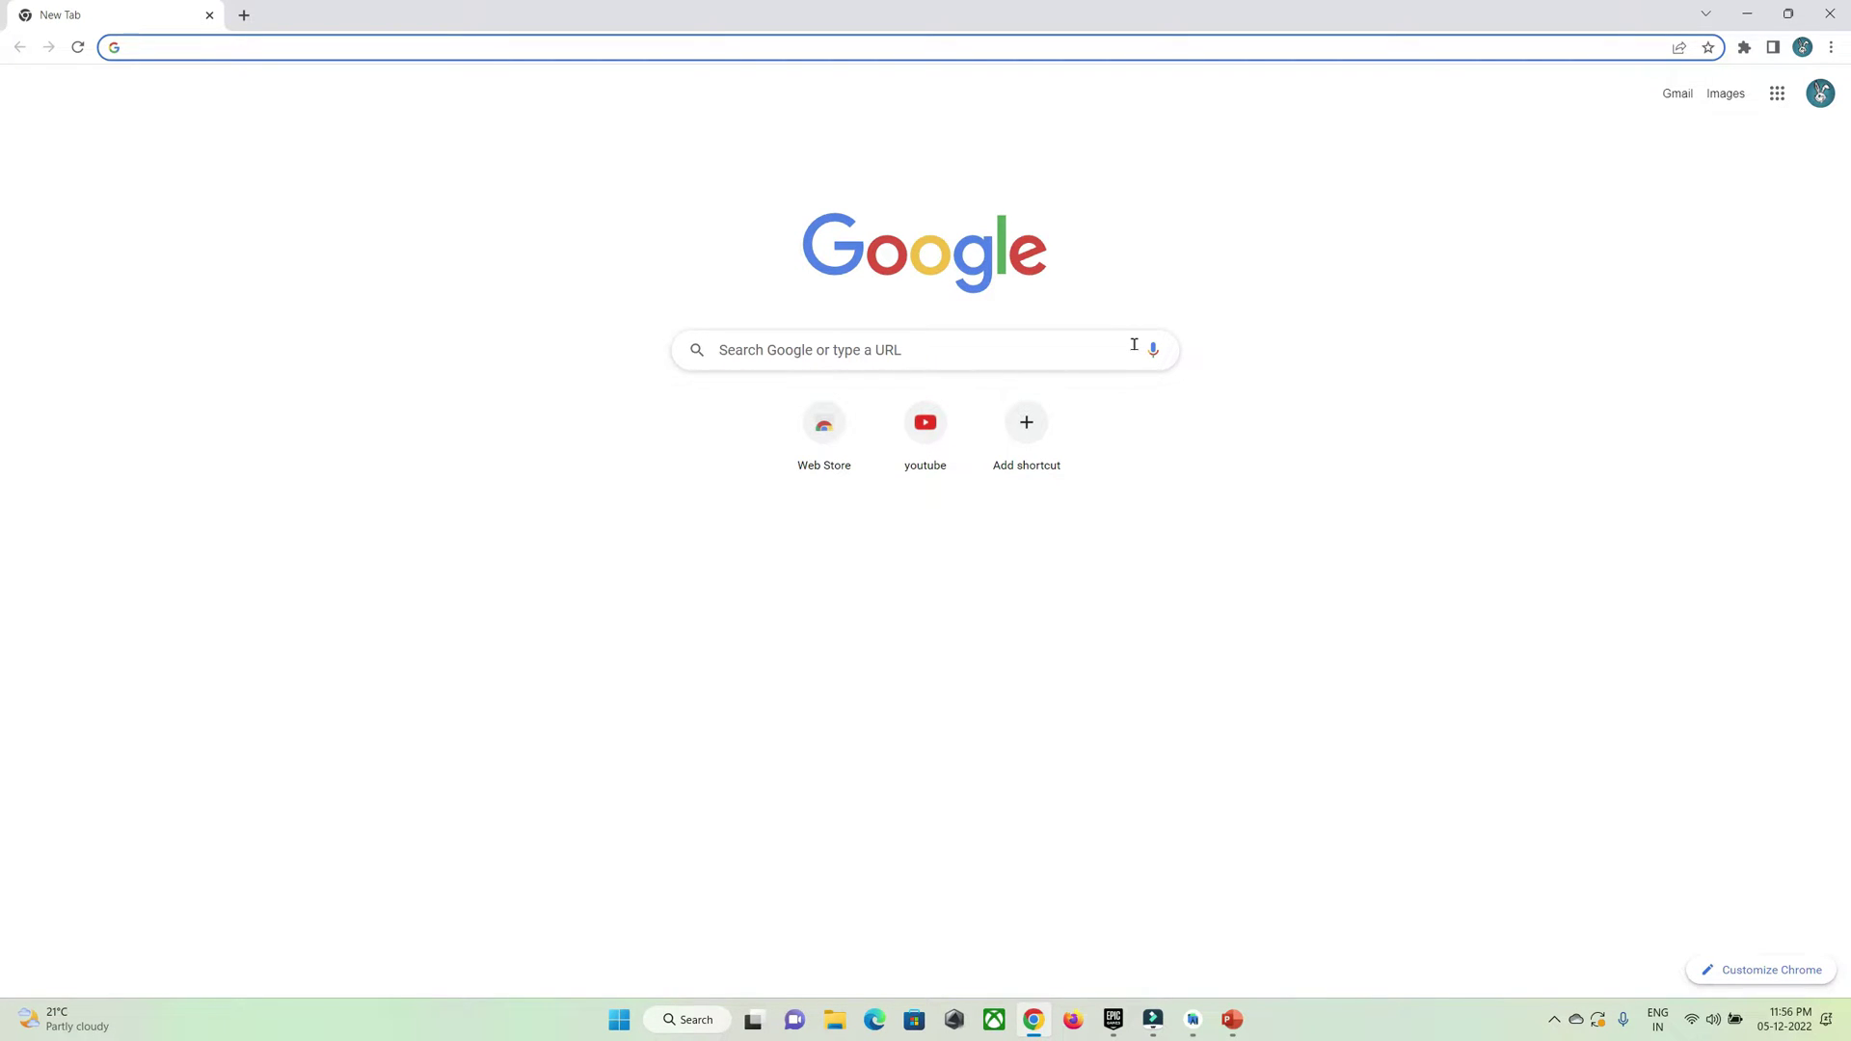
Step: Sign in to razorpay.com with the Google account and dismiss the dashboard's offer popup
{"action": "type", "text": "razorpay.com"}
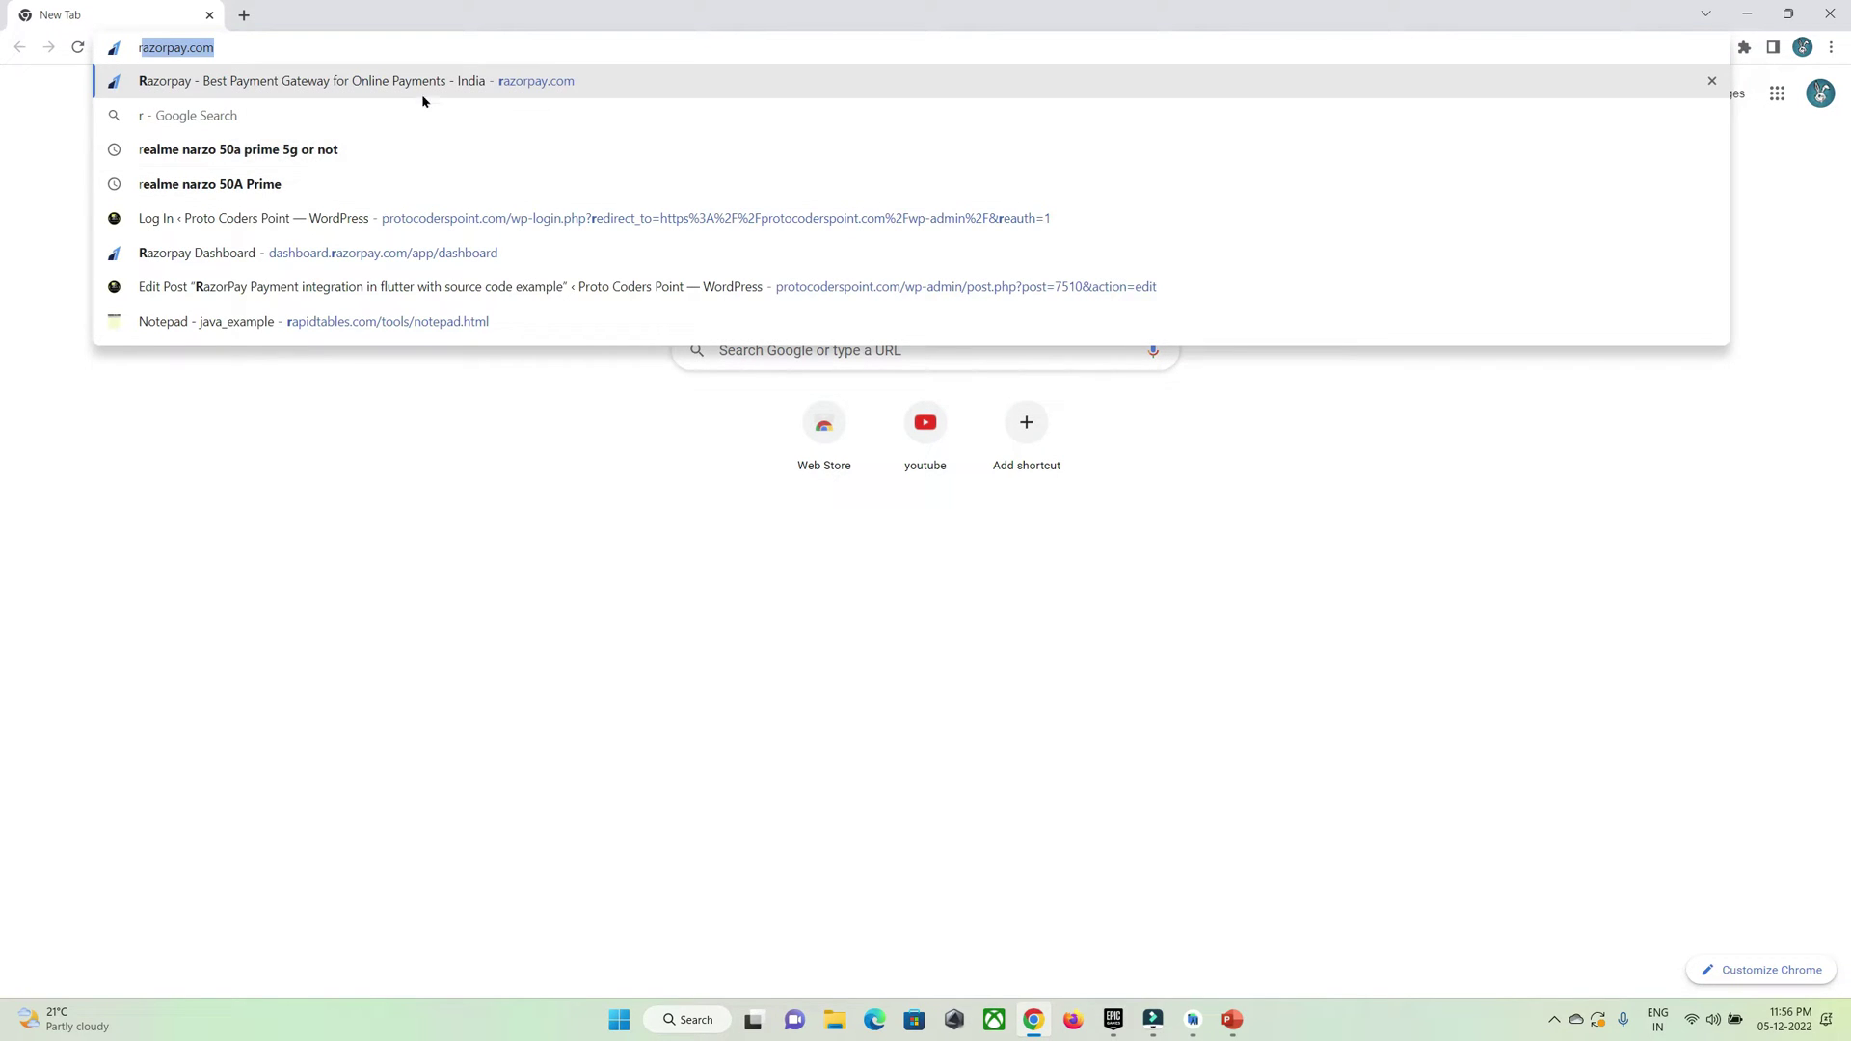
{"action": "left_click", "coordinate": [528, 89]}
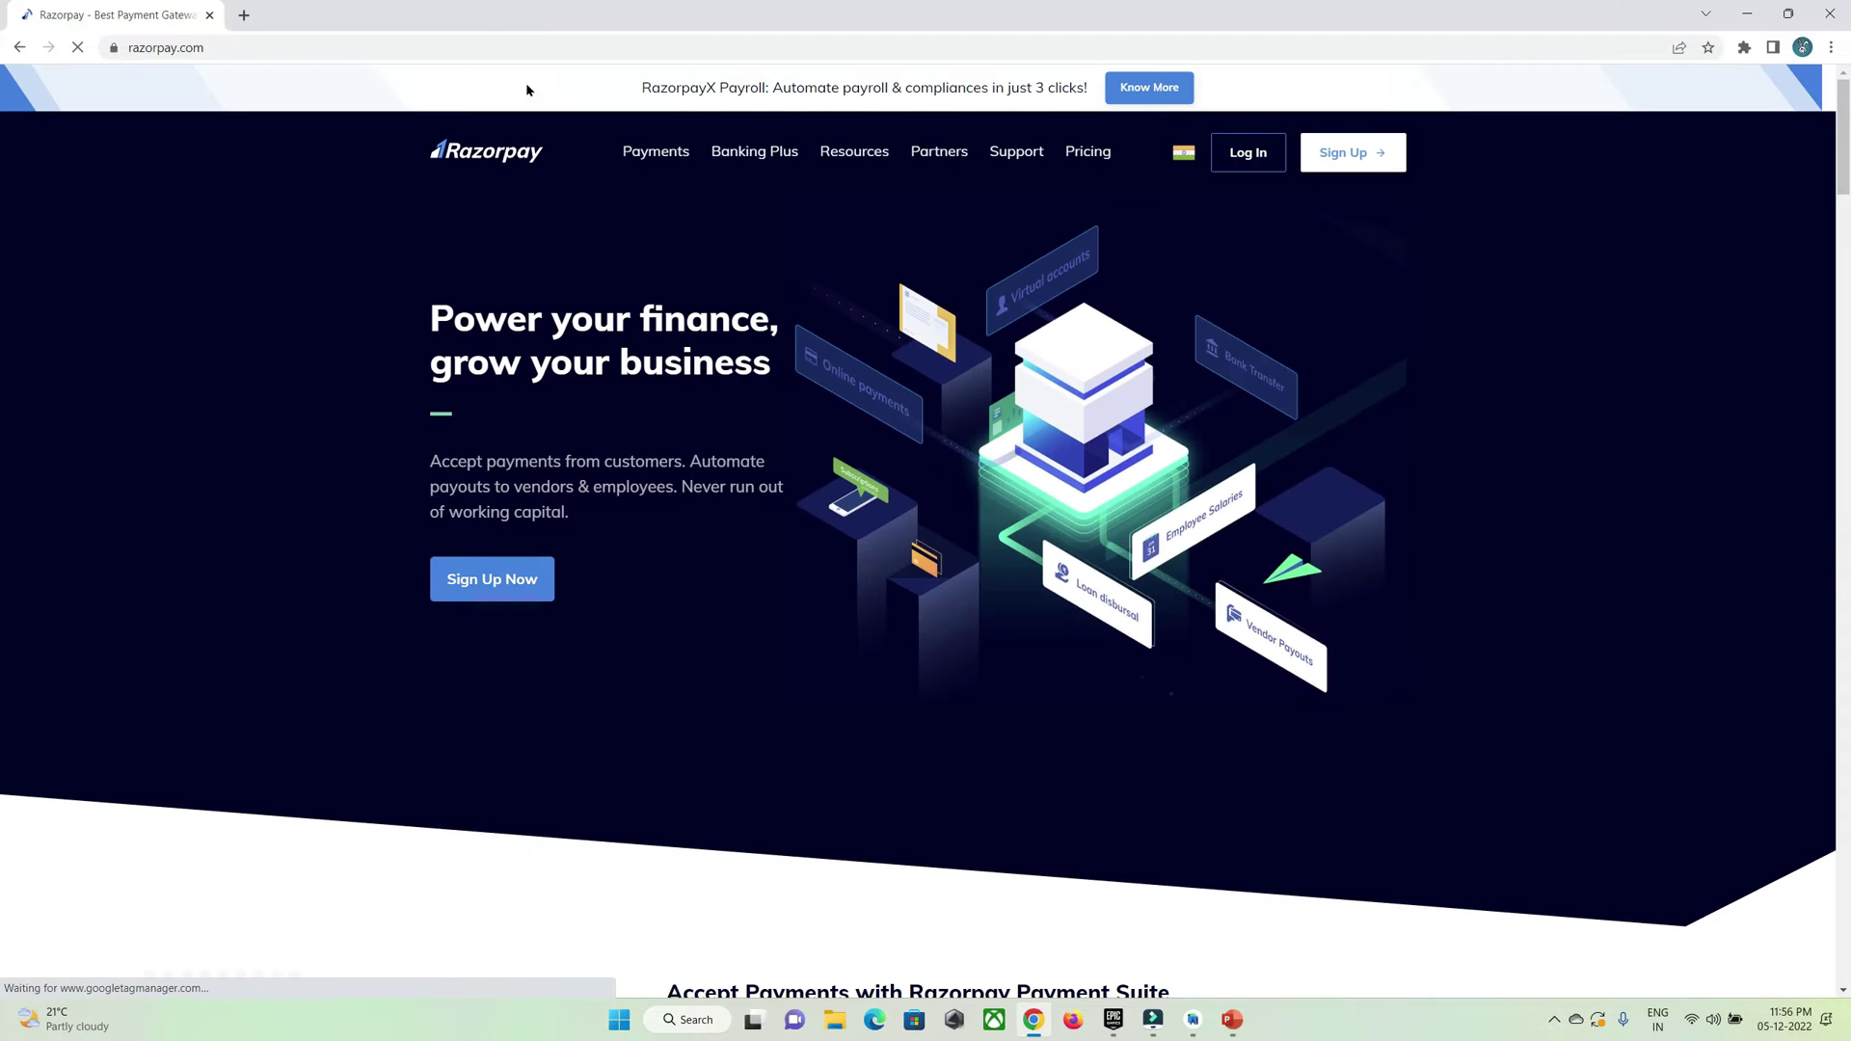
{"action": "left_click", "coordinate": [1257, 161]}
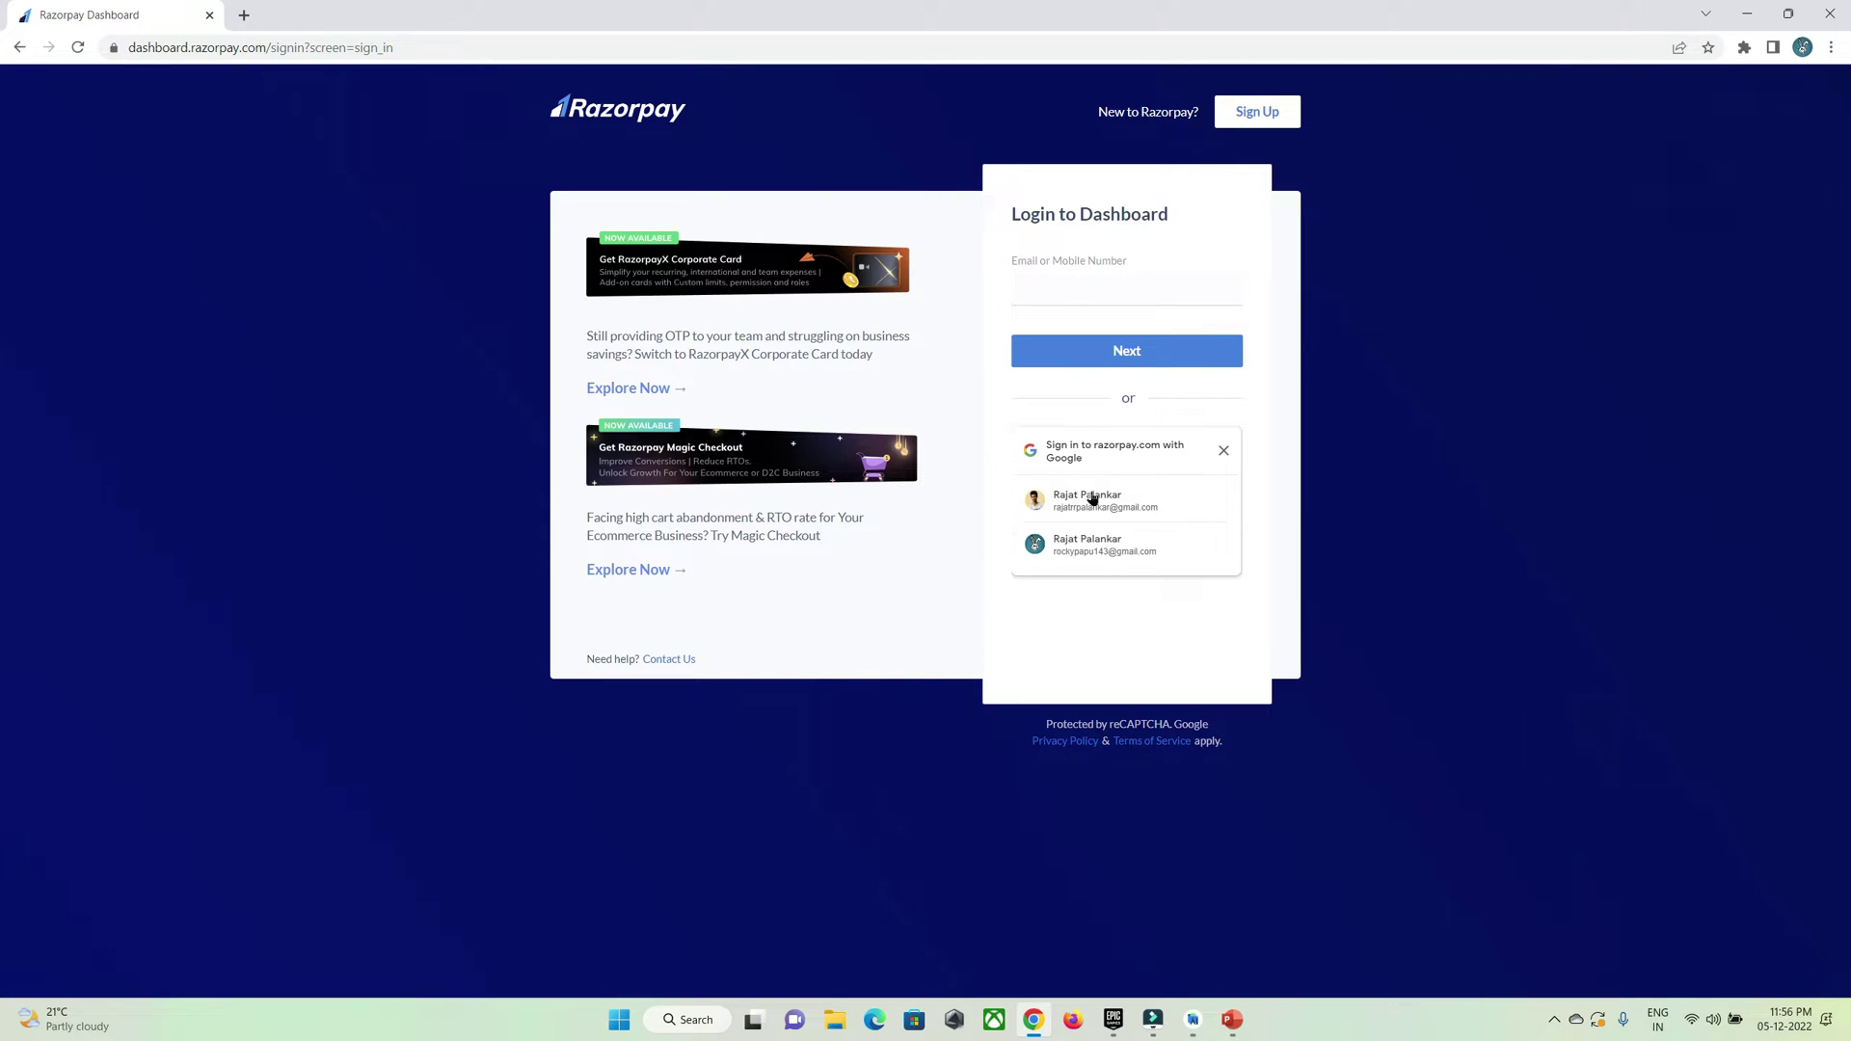
{"action": "left_click", "coordinate": [1096, 498]}
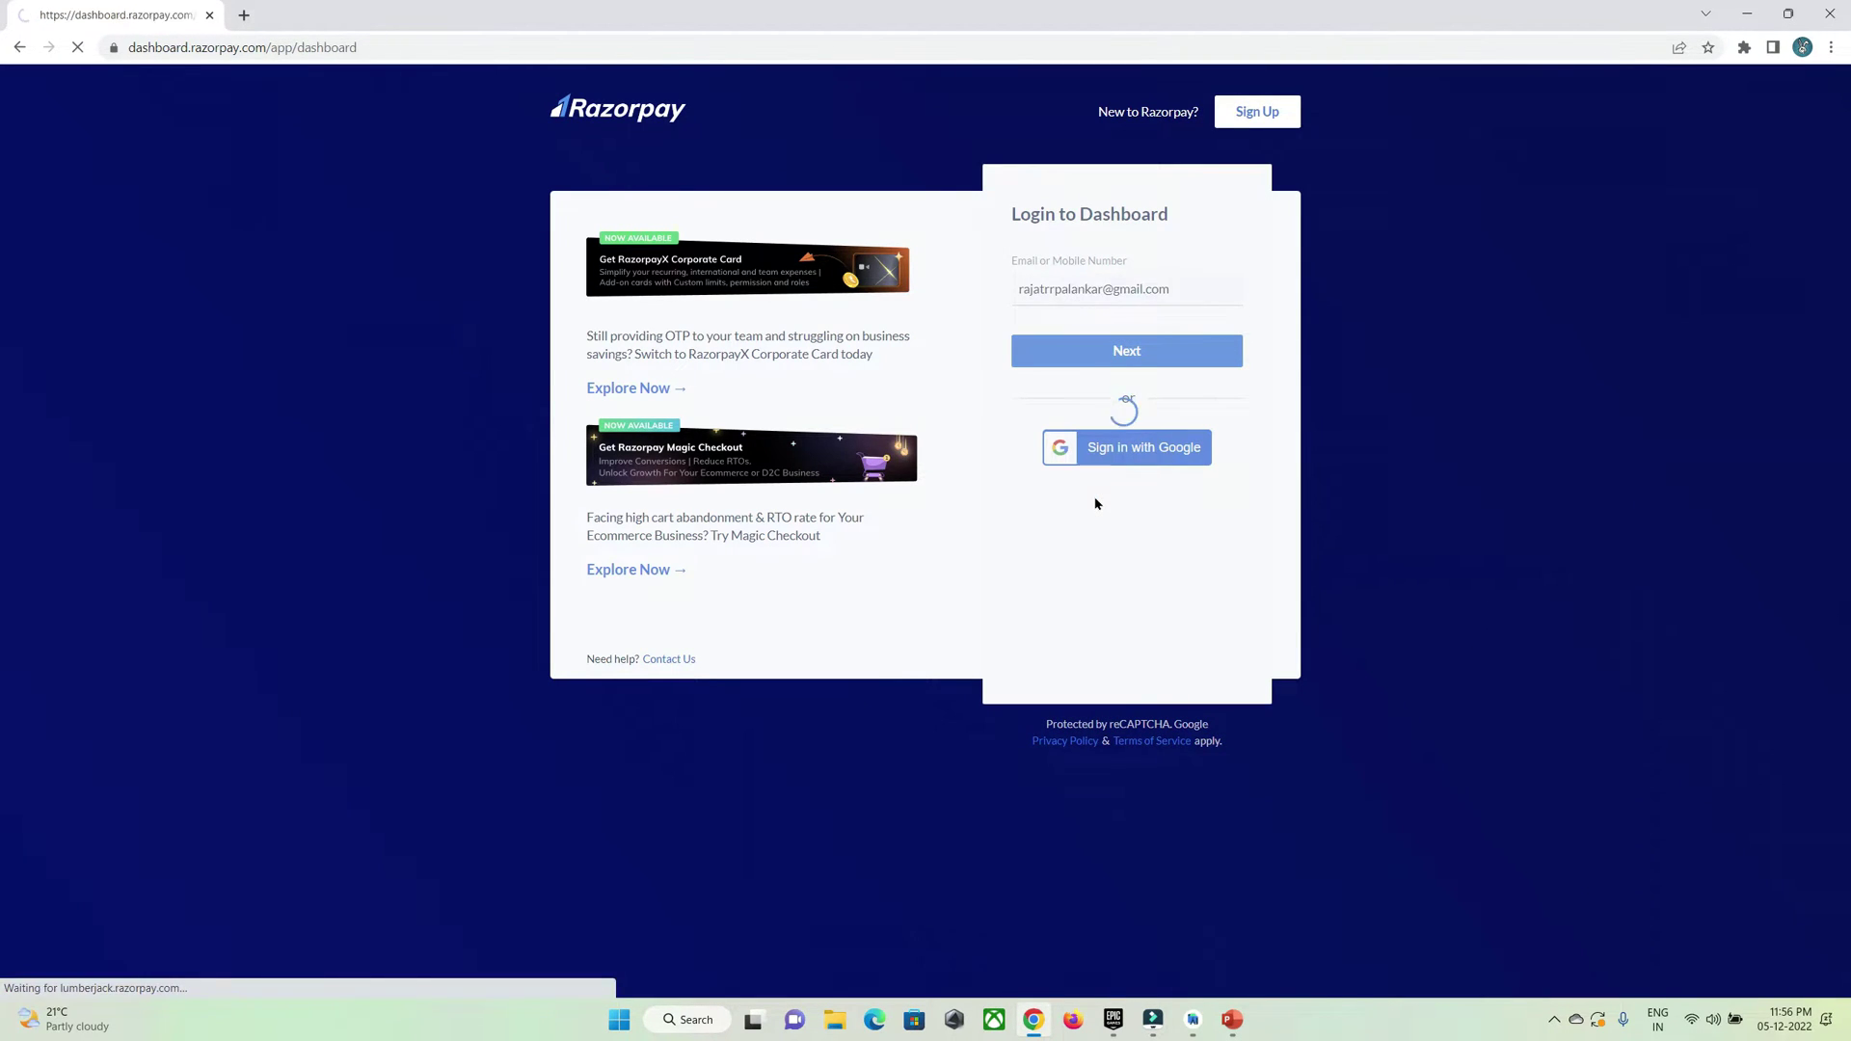
{"action": "left_click", "coordinate": [1277, 374]}
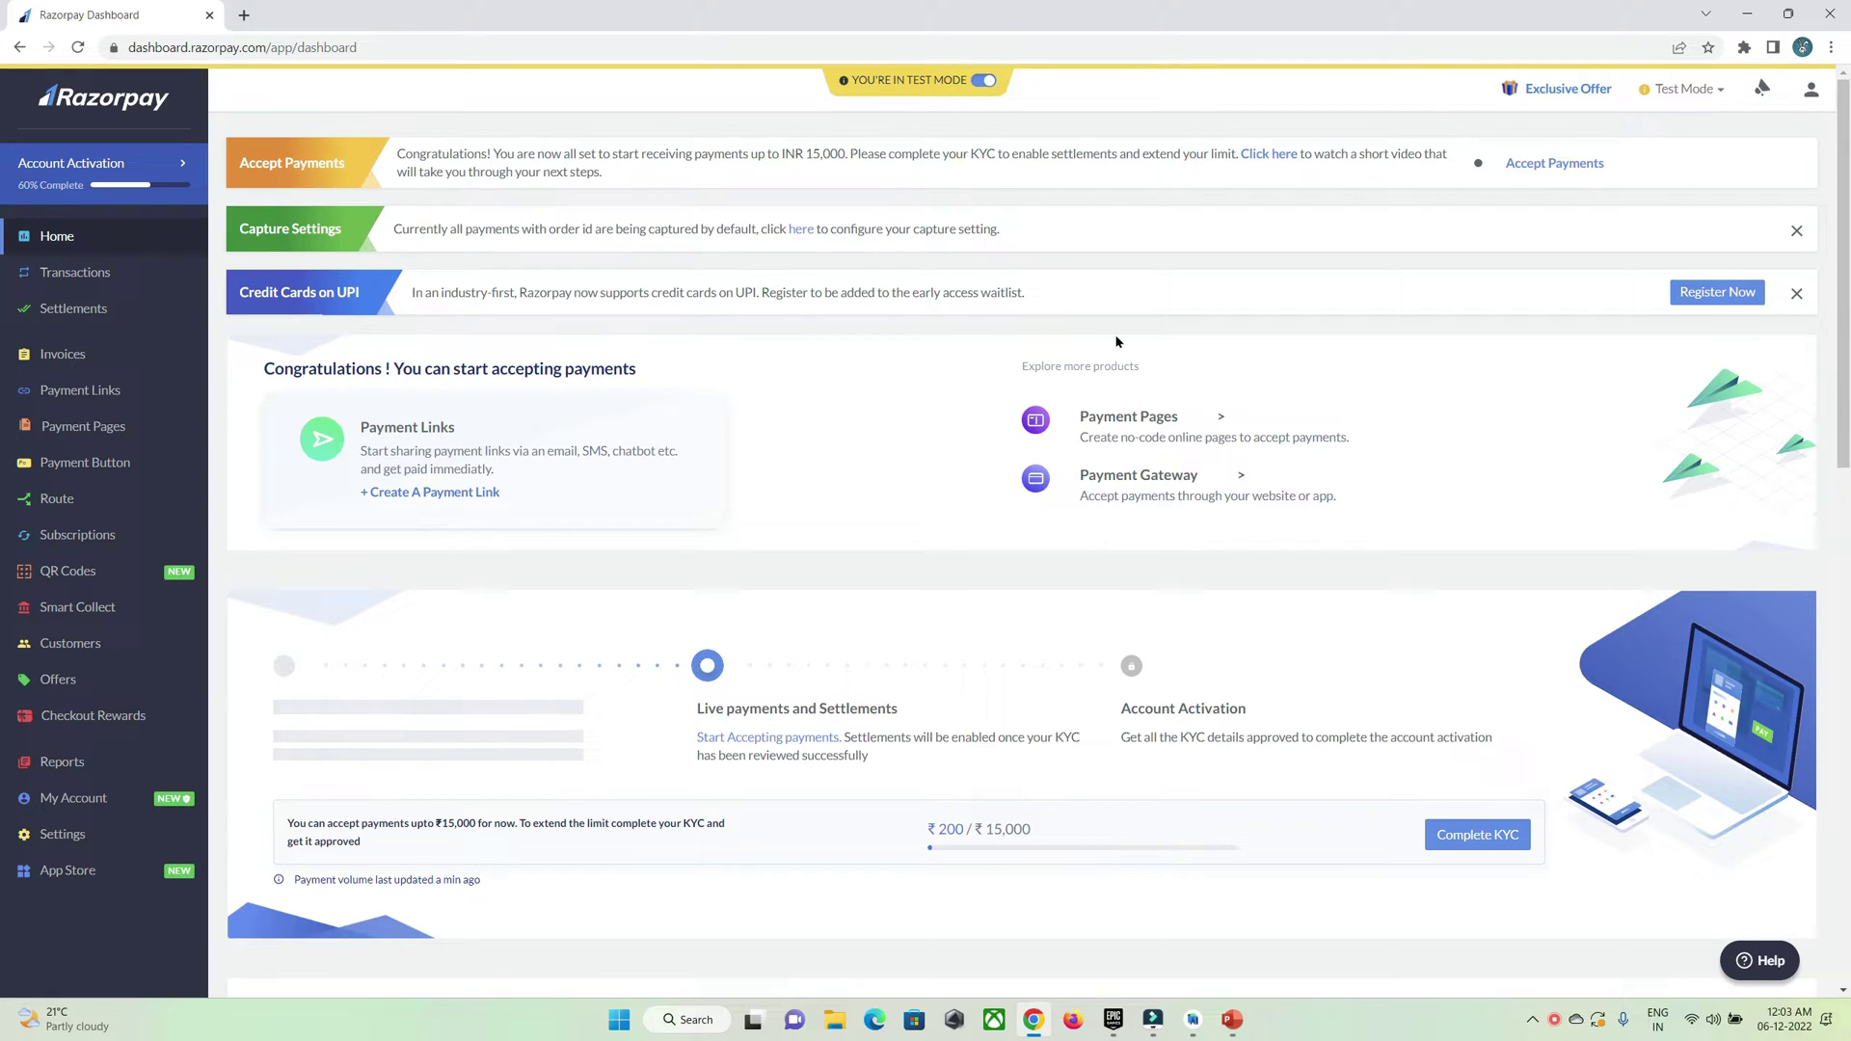
Step: Keep the account in Test Mode, then reopen the mode menu showing Test and Live options
{"action": "mouse_move", "coordinate": [910, 94]}
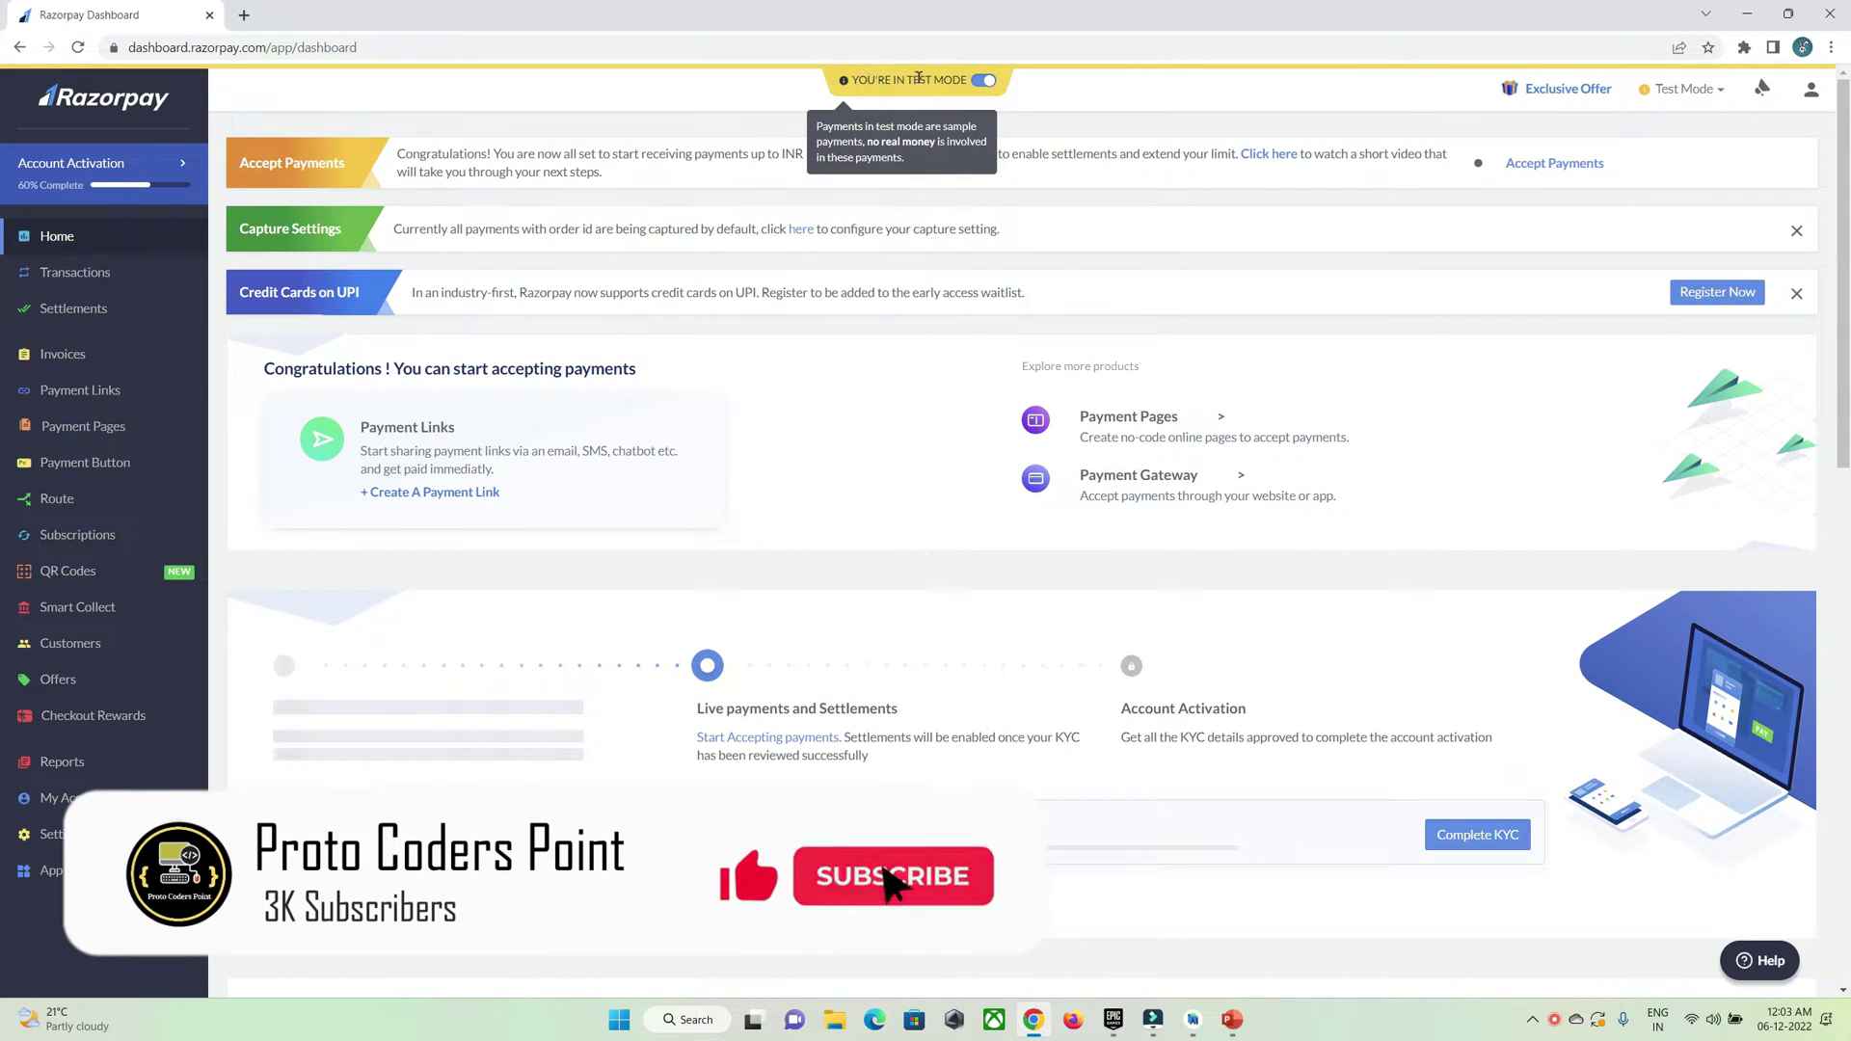
{"action": "left_click_drag", "start_coordinate": [908, 80], "coordinate": [963, 80]}
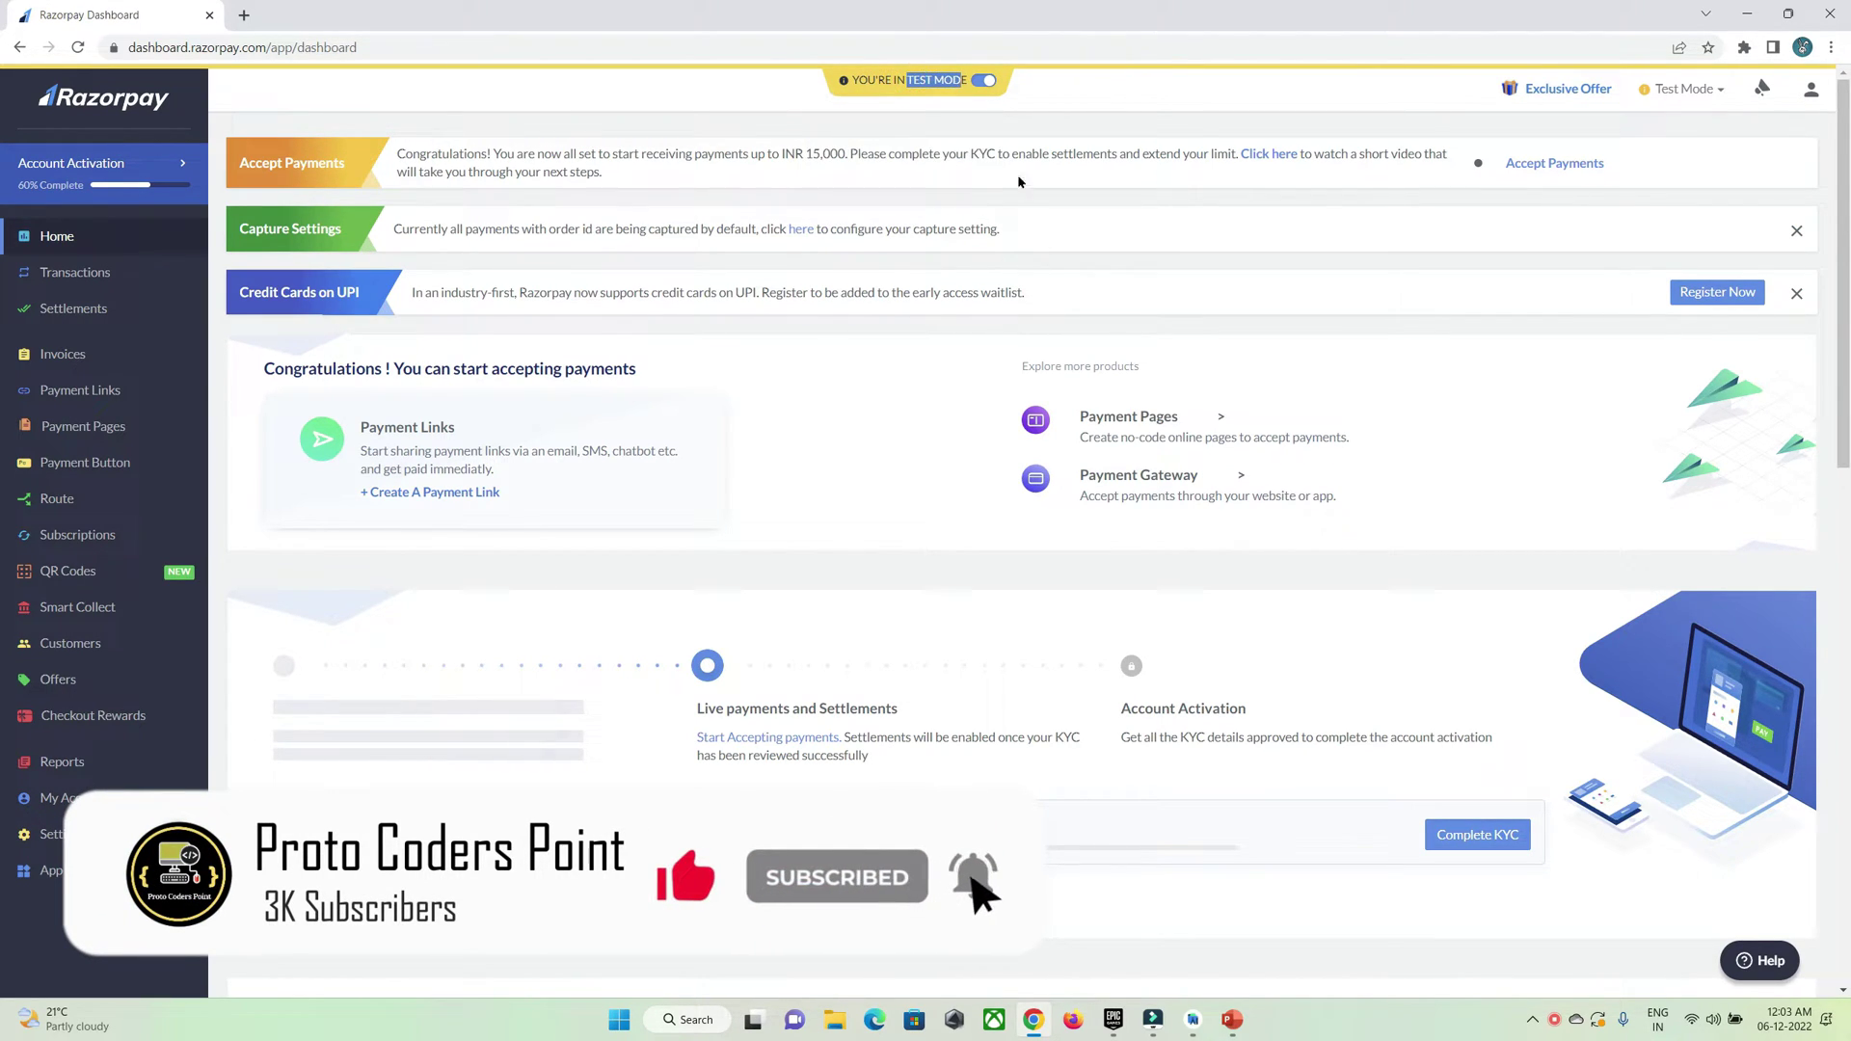
{"action": "left_click", "coordinate": [1723, 91]}
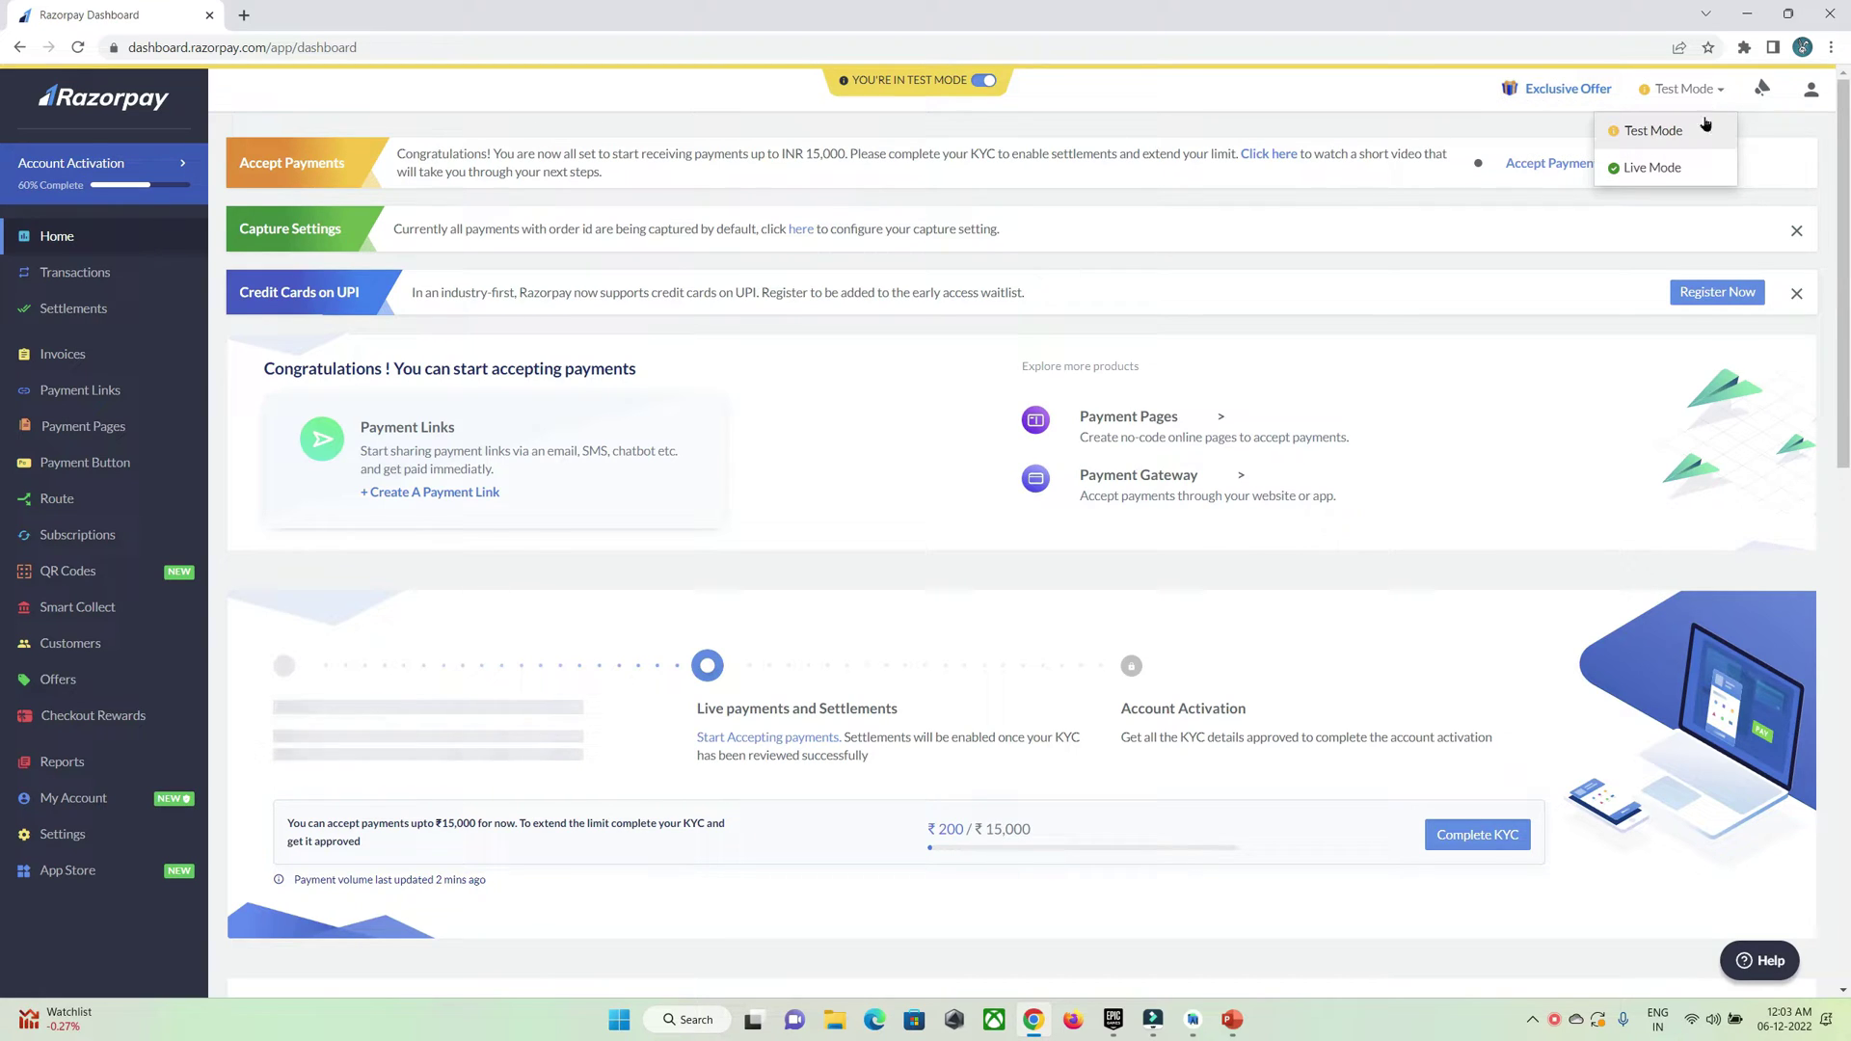
{"action": "left_click", "coordinate": [1651, 132]}
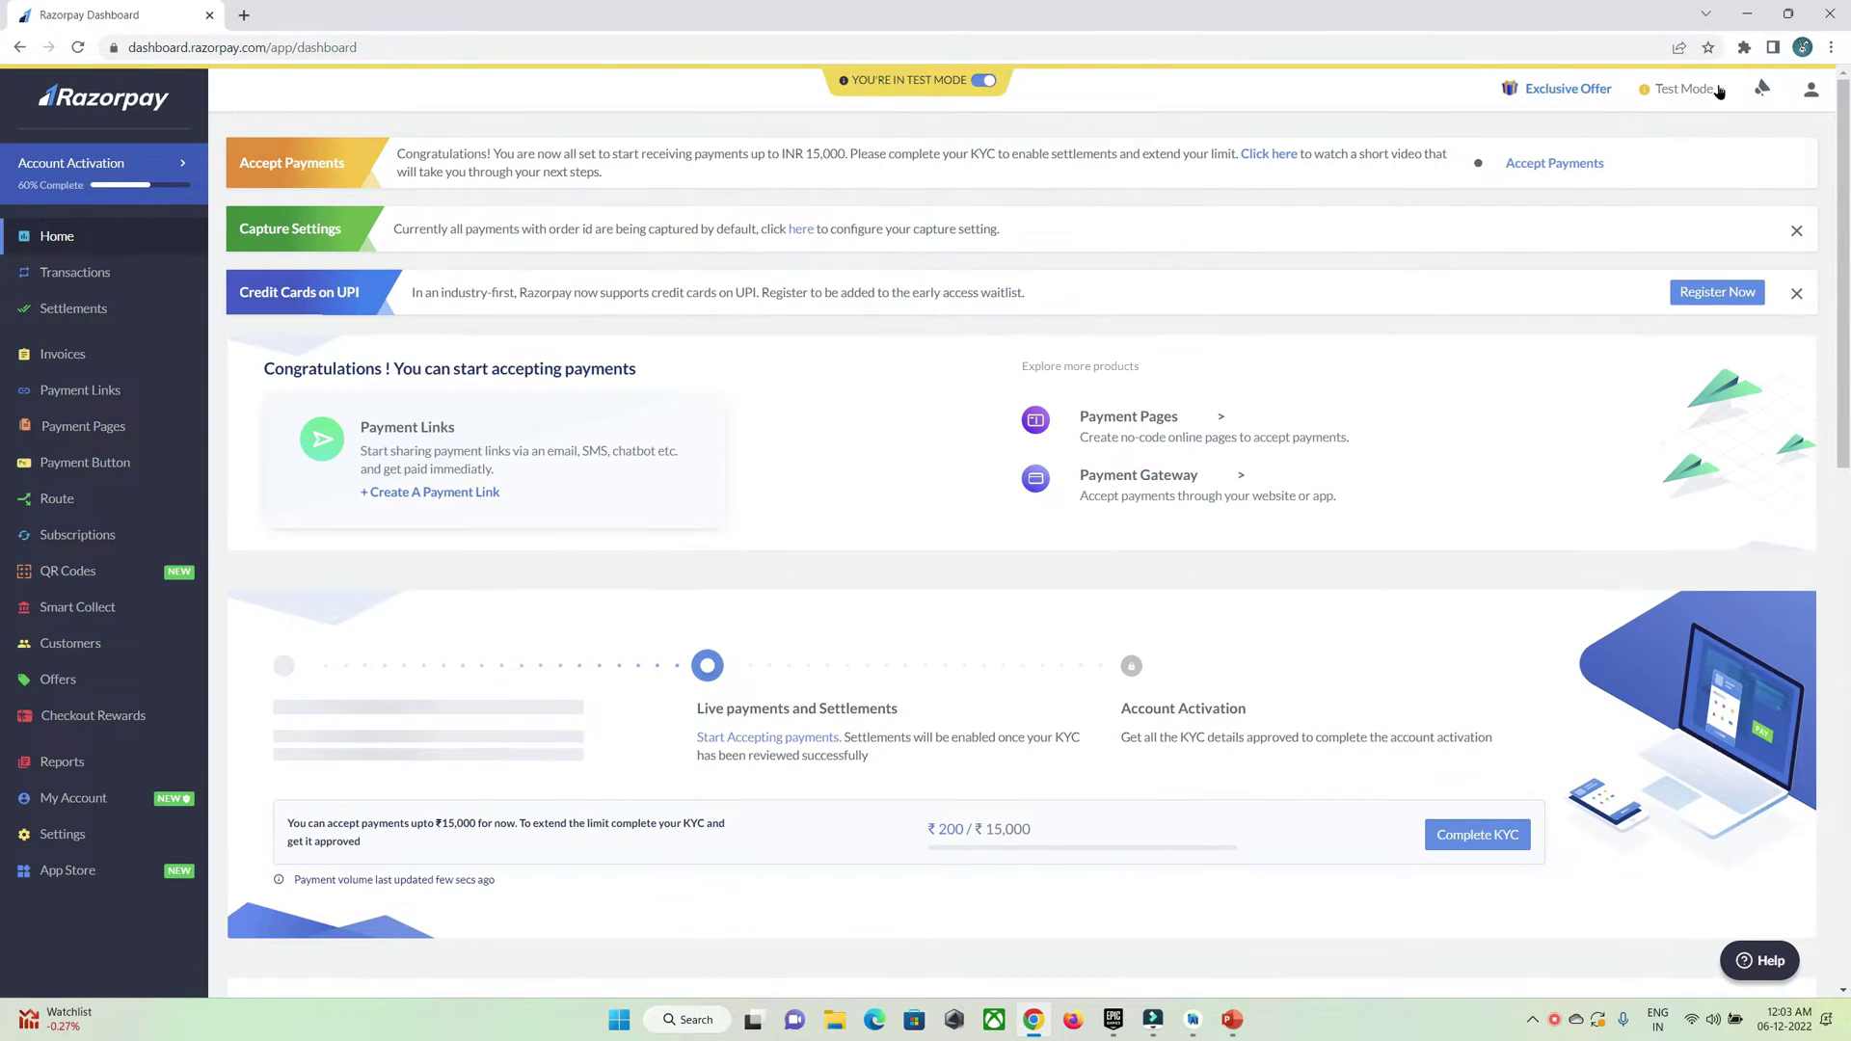
{"action": "left_click", "coordinate": [1686, 89]}
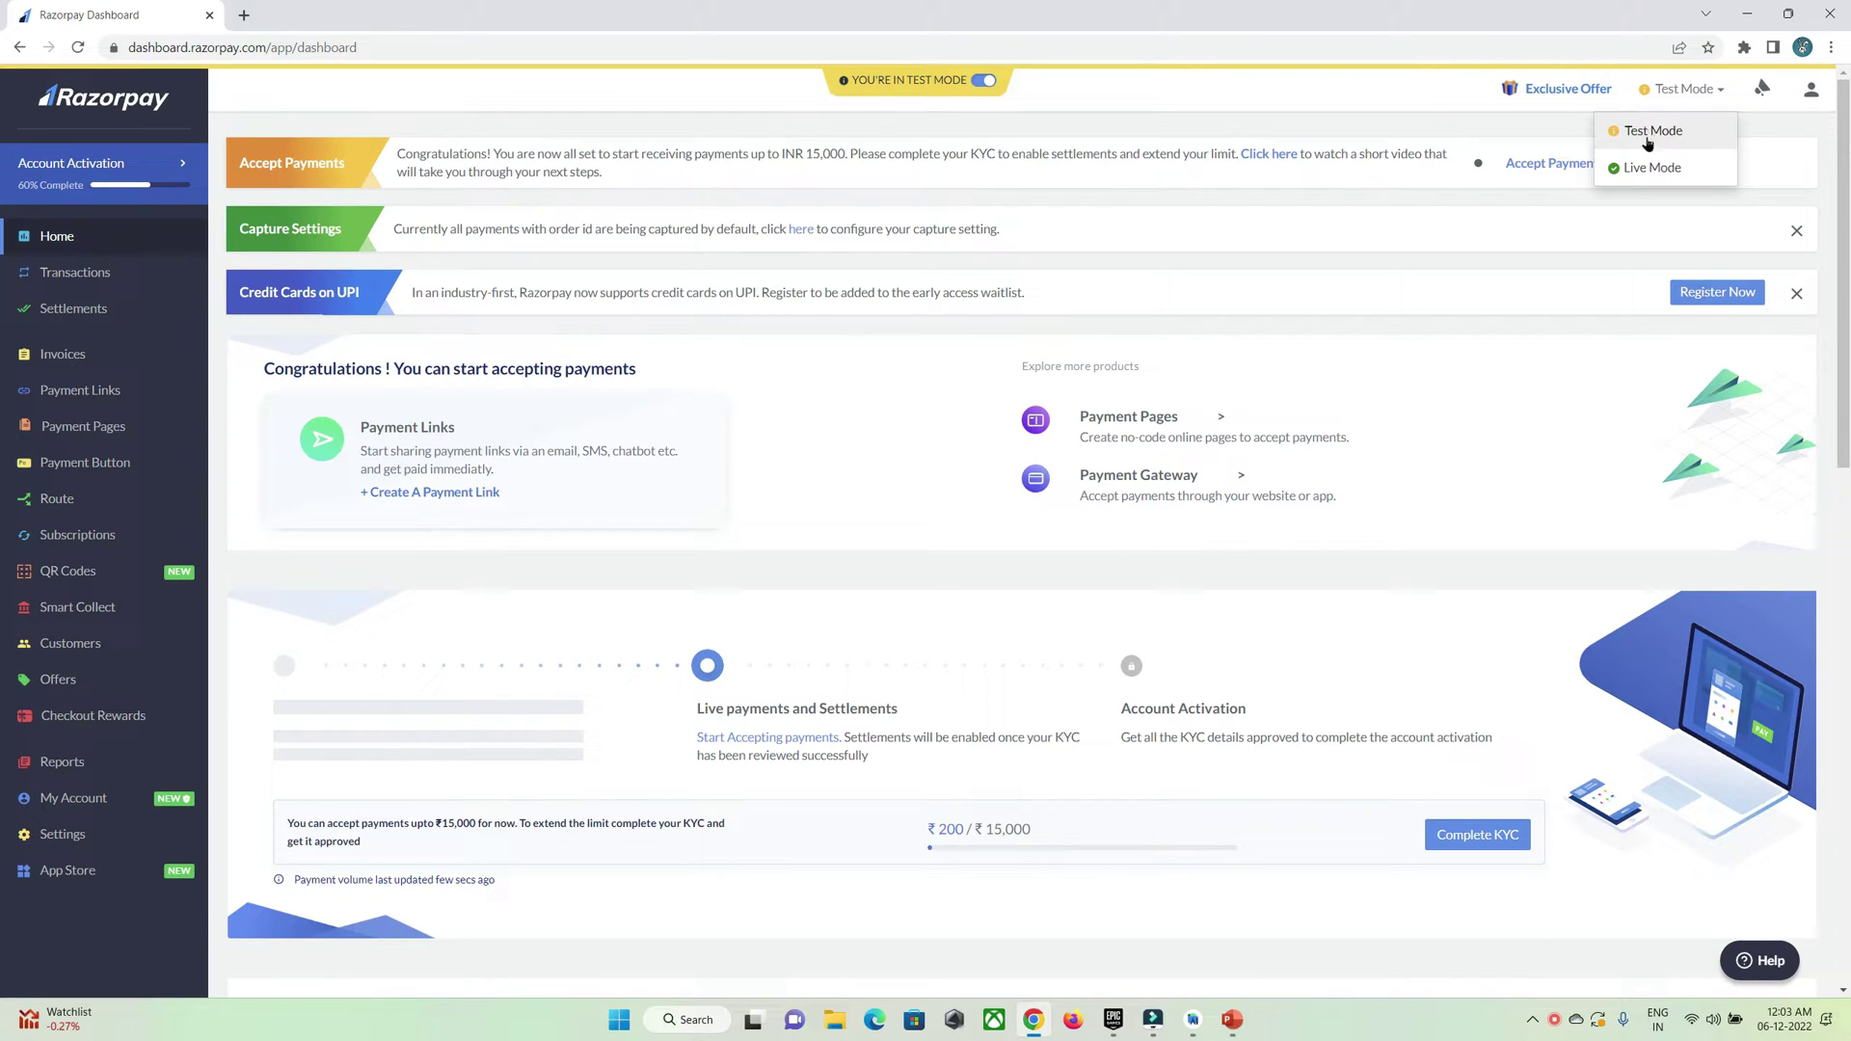
{"action": "mouse_move", "coordinate": [986, 93]}
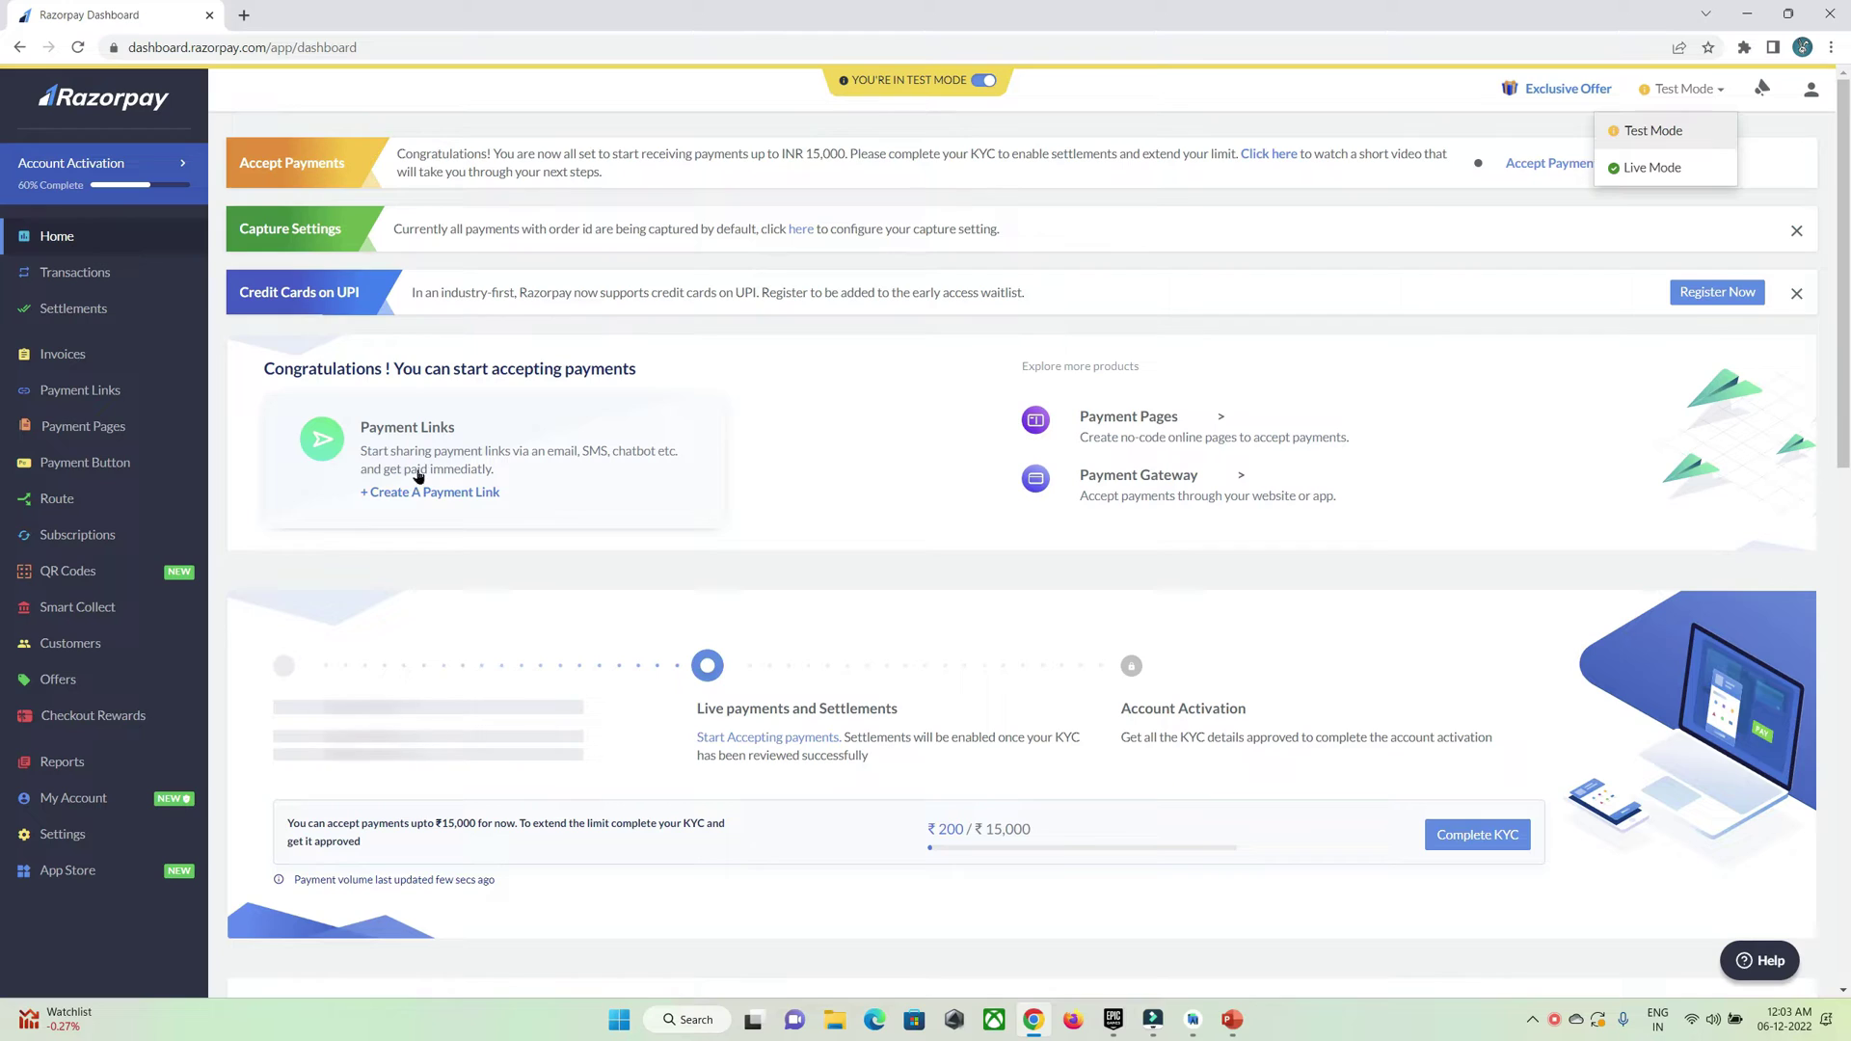
Step: Go to Settings > API Keys and select the test-mode Key Id for copying
{"action": "left_click", "coordinate": [63, 835]}
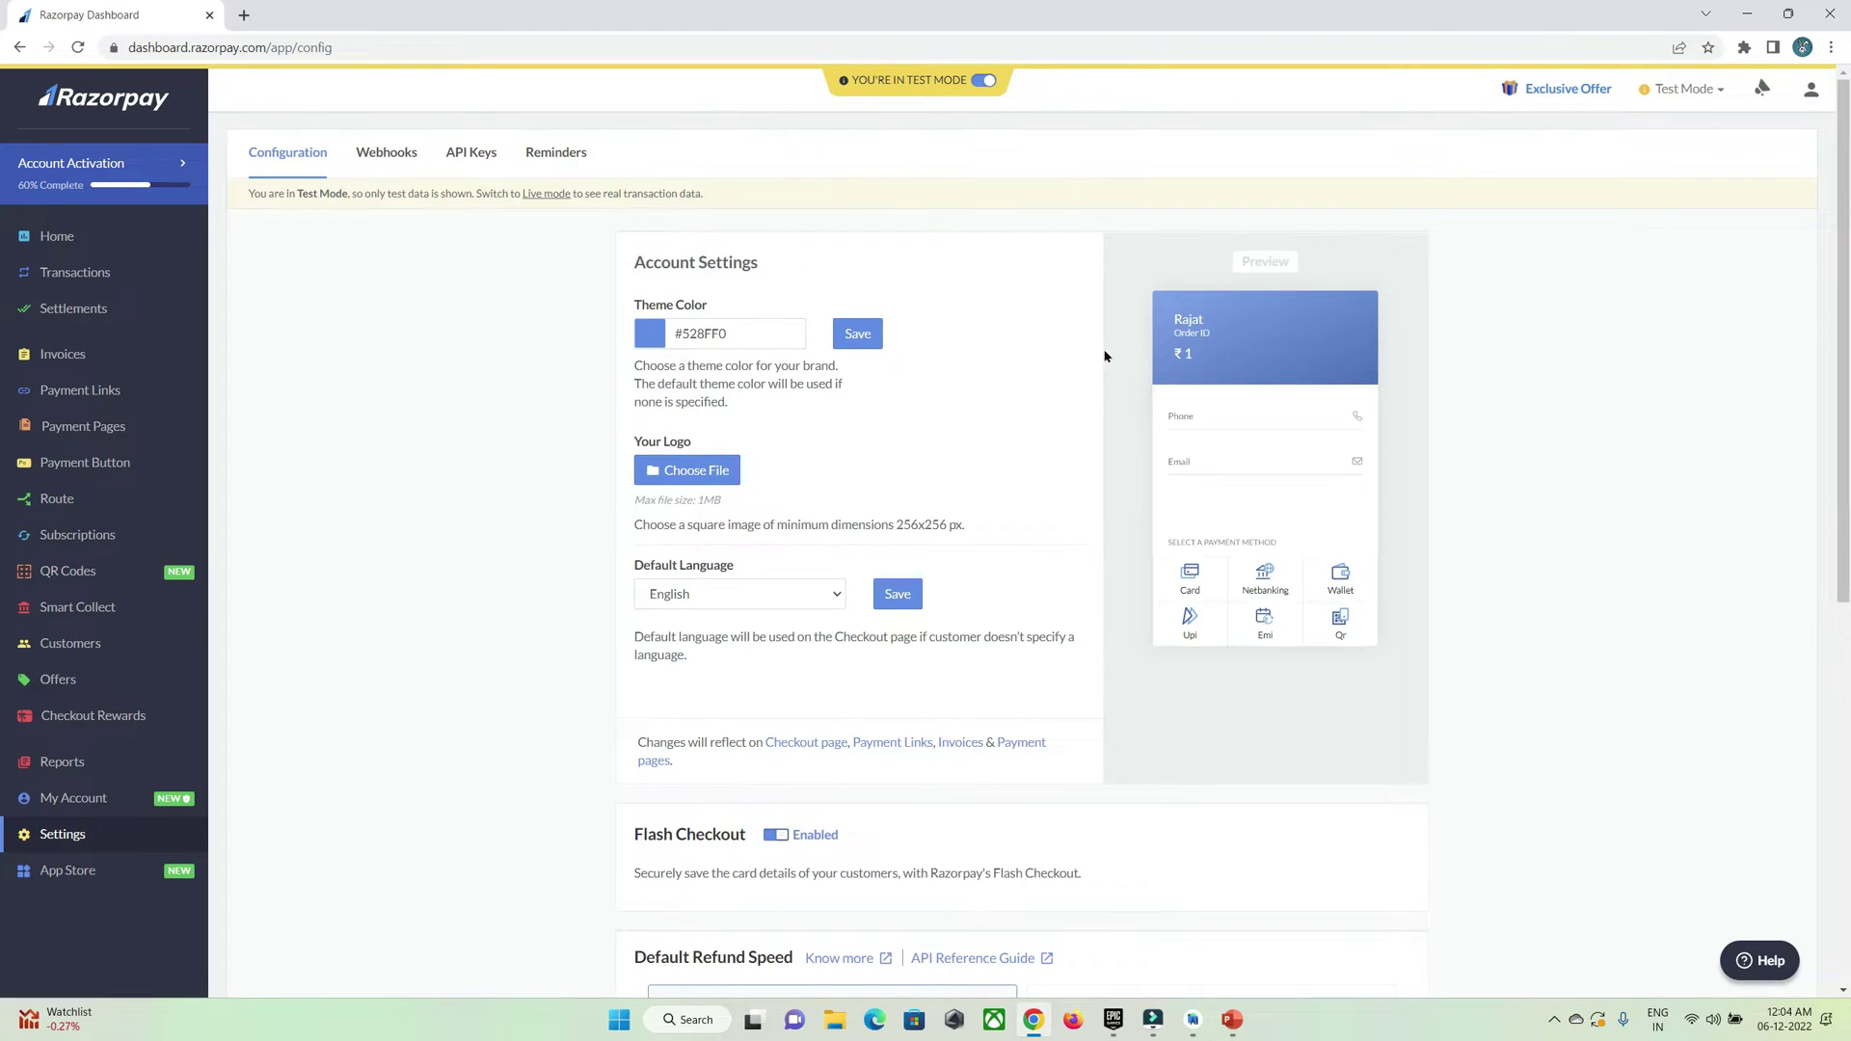
{"action": "left_click", "coordinate": [465, 157]}
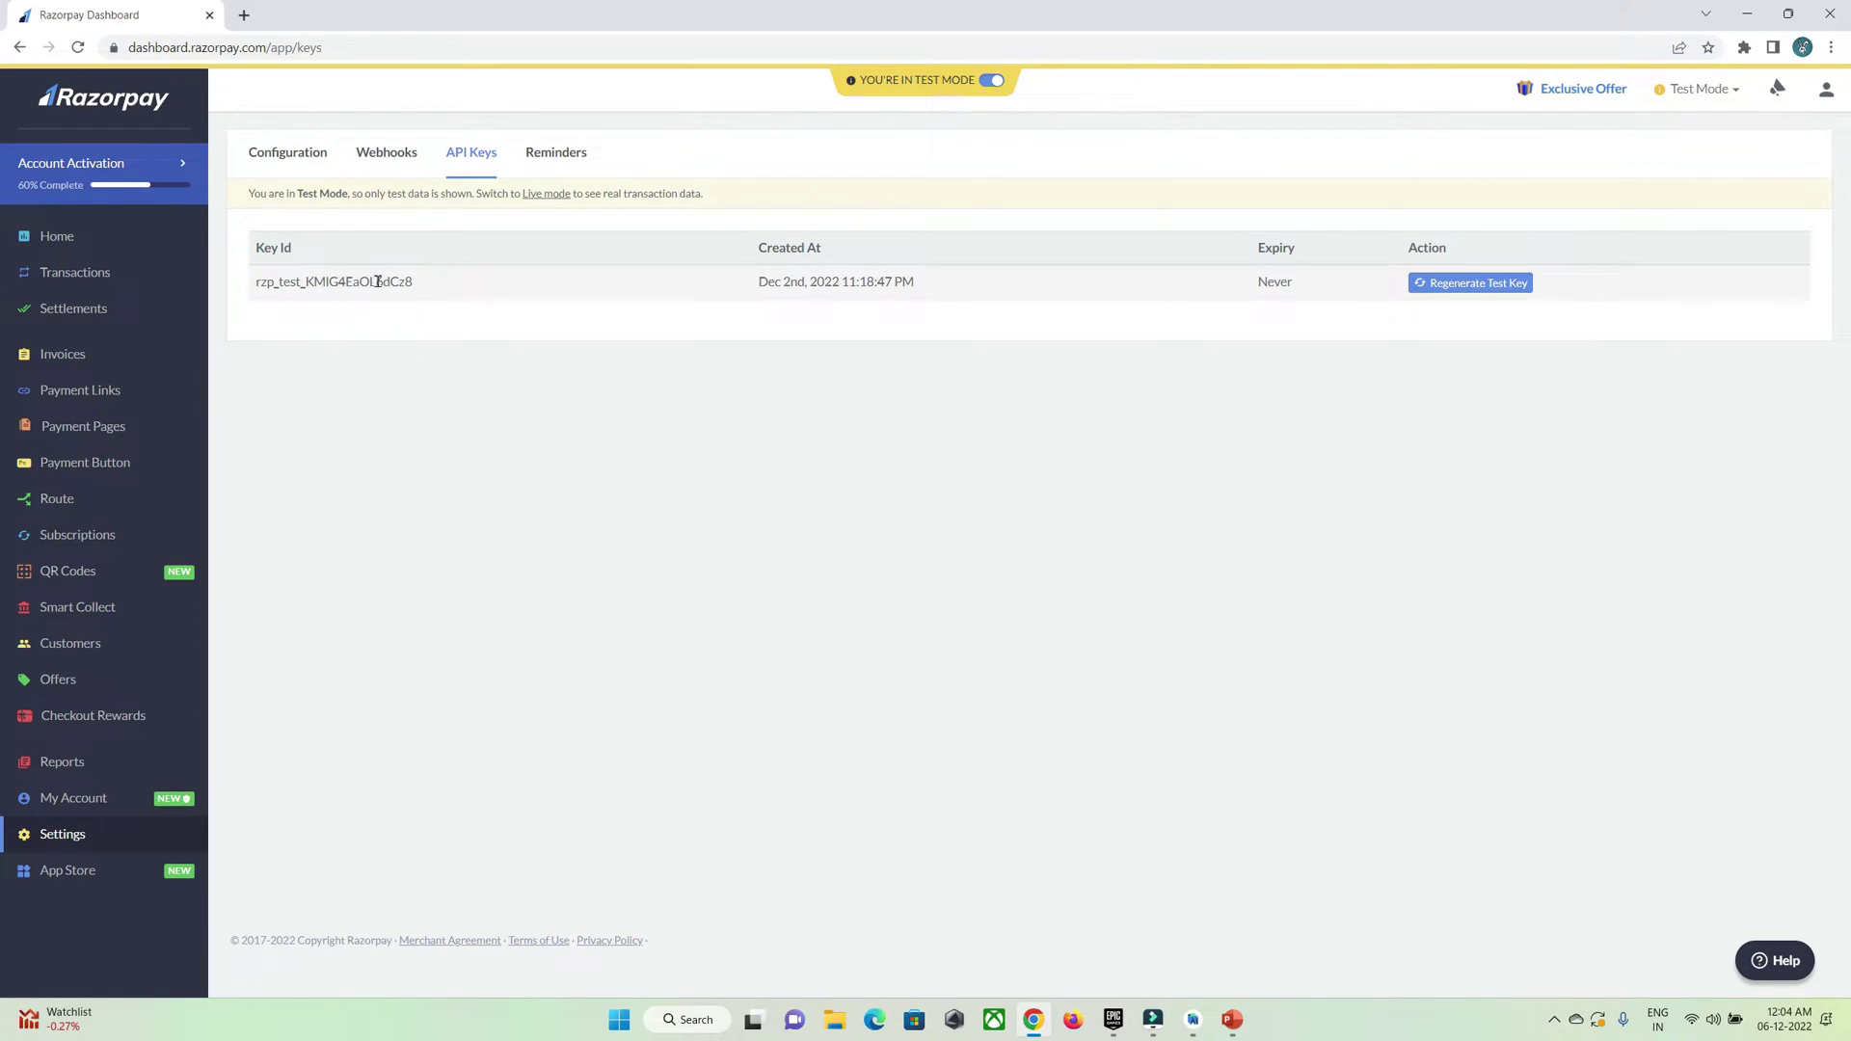
{"action": "left_click_drag", "start_coordinate": [443, 287], "coordinate": [257, 290]}
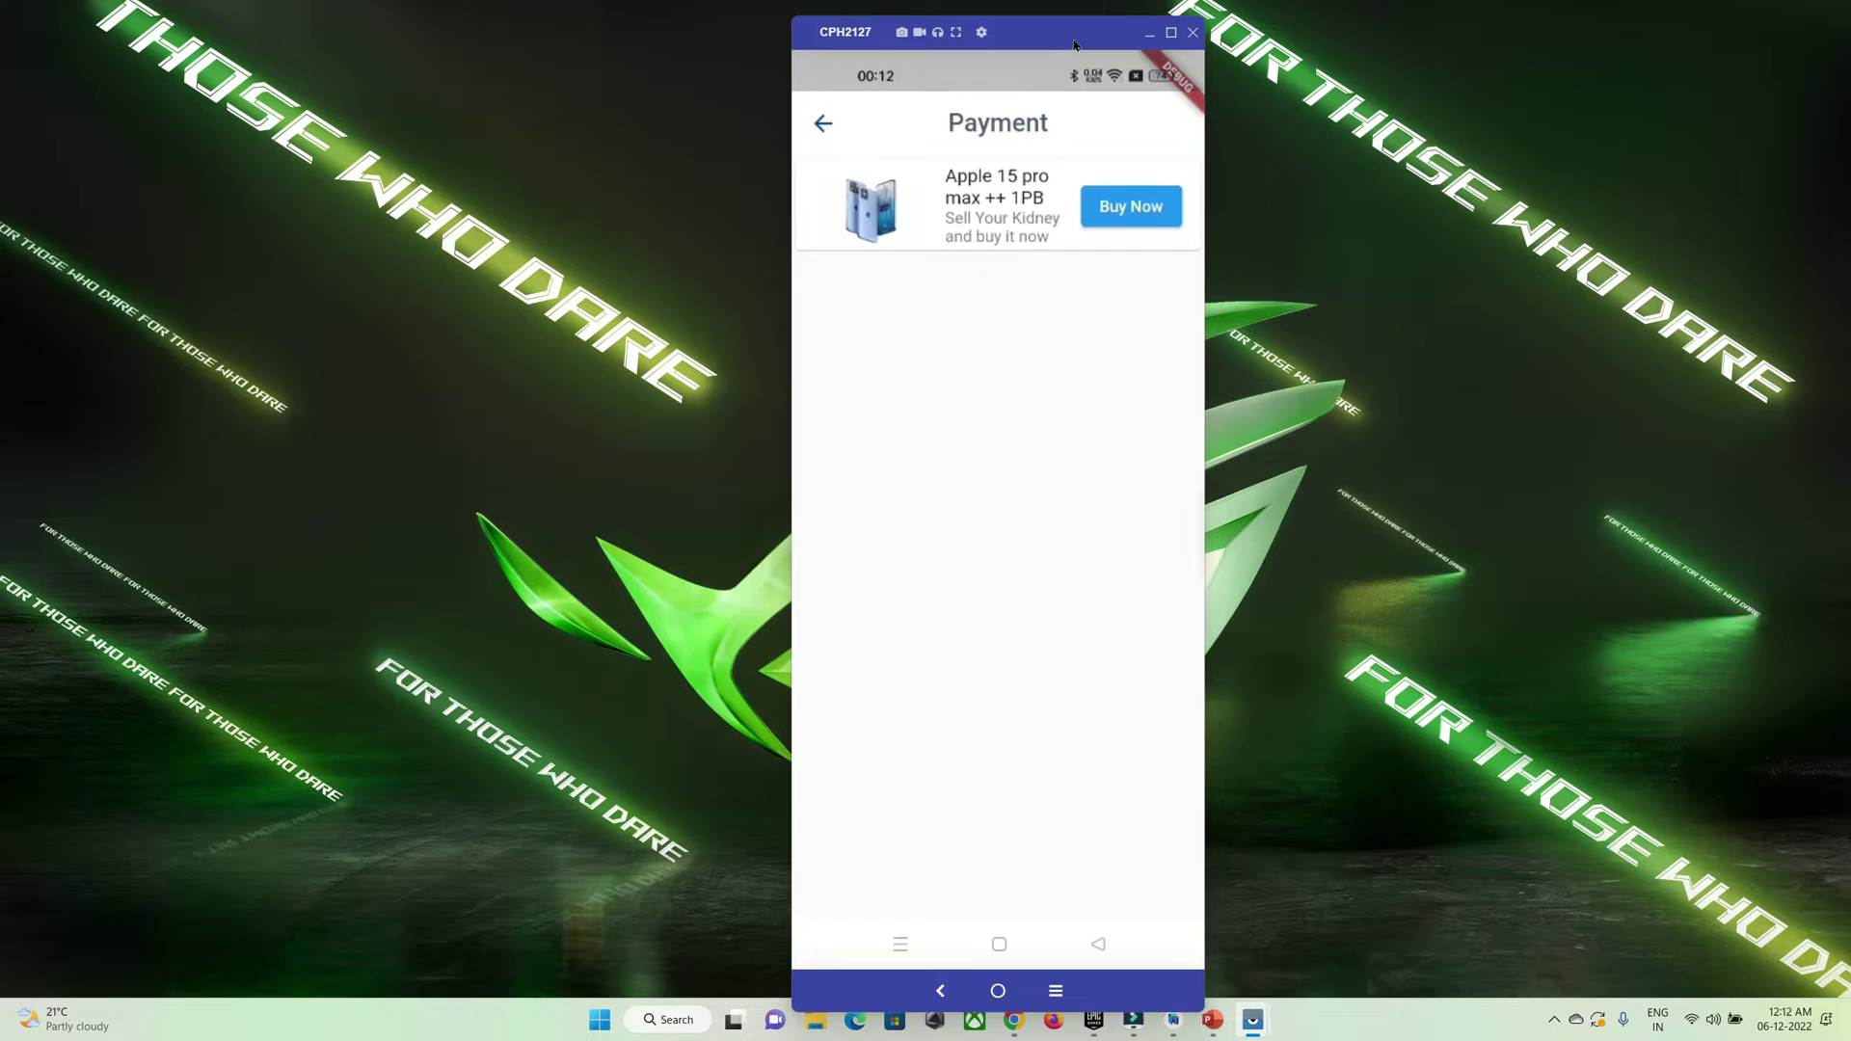
Step: Shift the scrcpy phone mirror window about 80 px to the left
{"action": "left_click_drag", "start_coordinate": [1047, 47], "coordinate": [983, 54]}
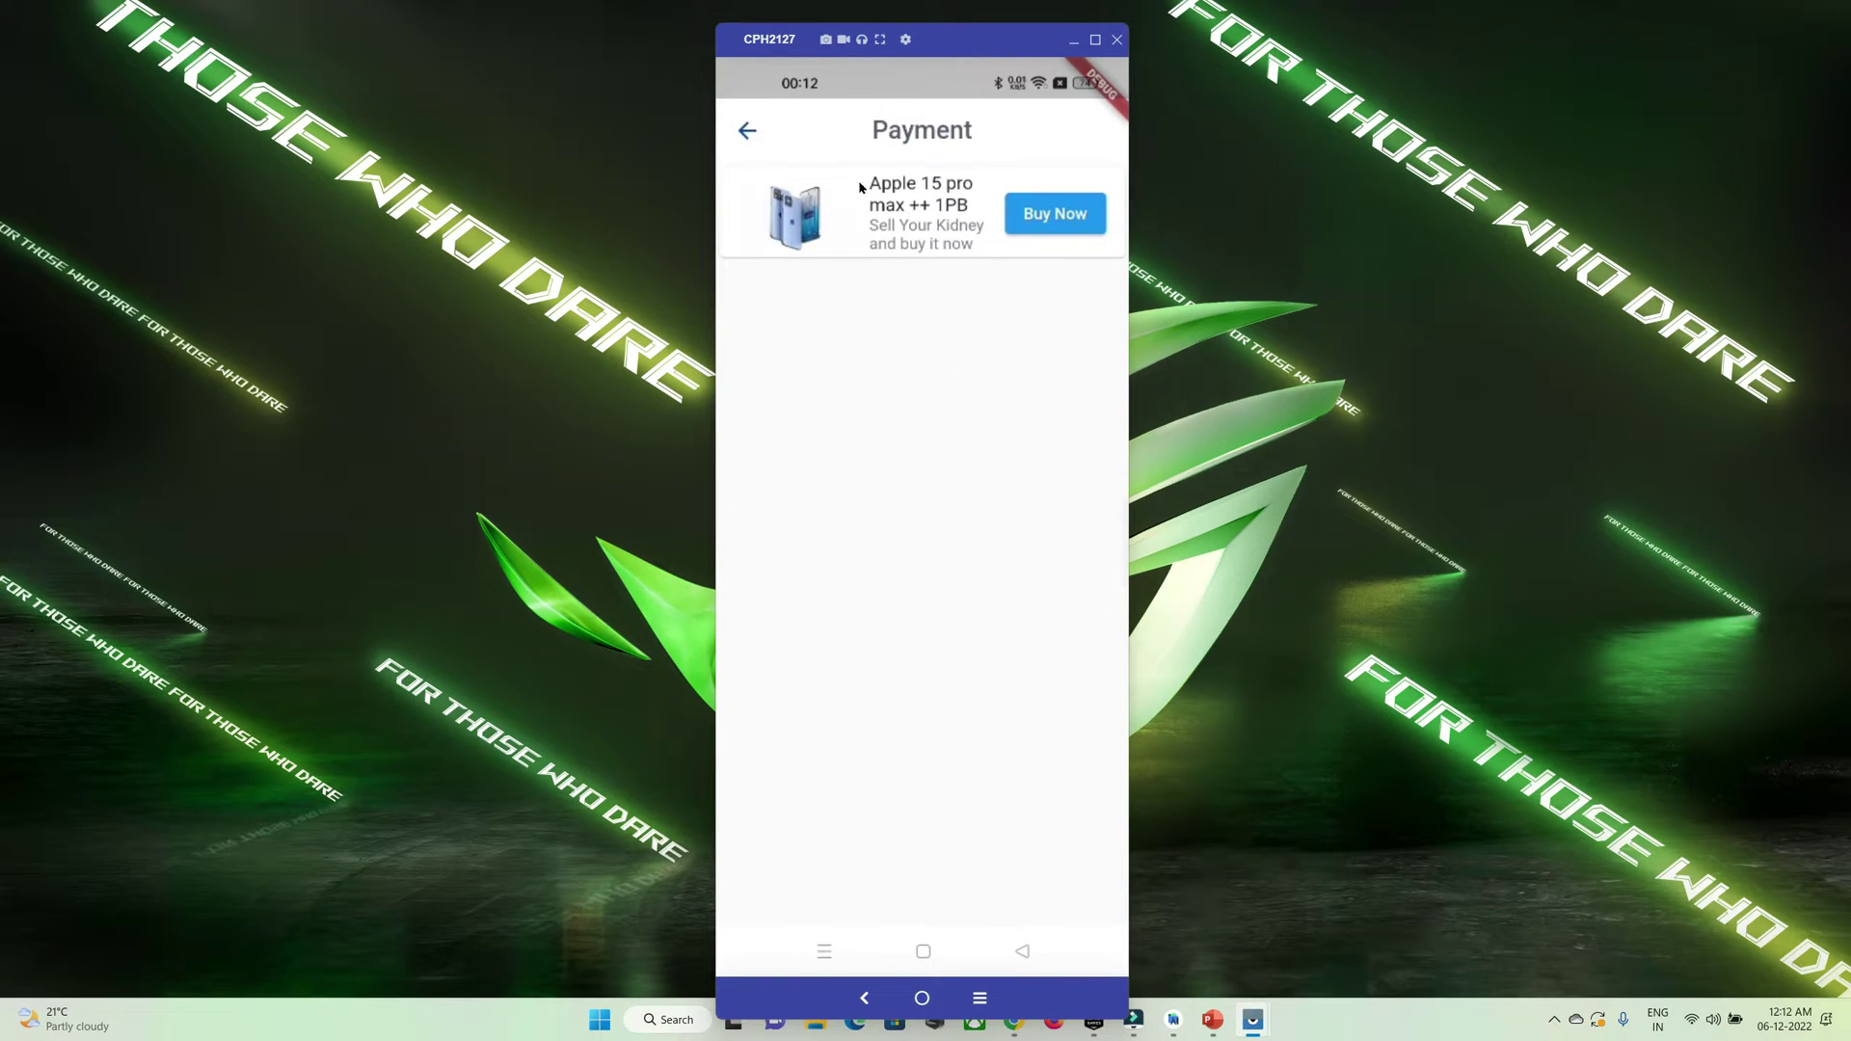
{"action": "left_click", "coordinate": [1059, 214]}
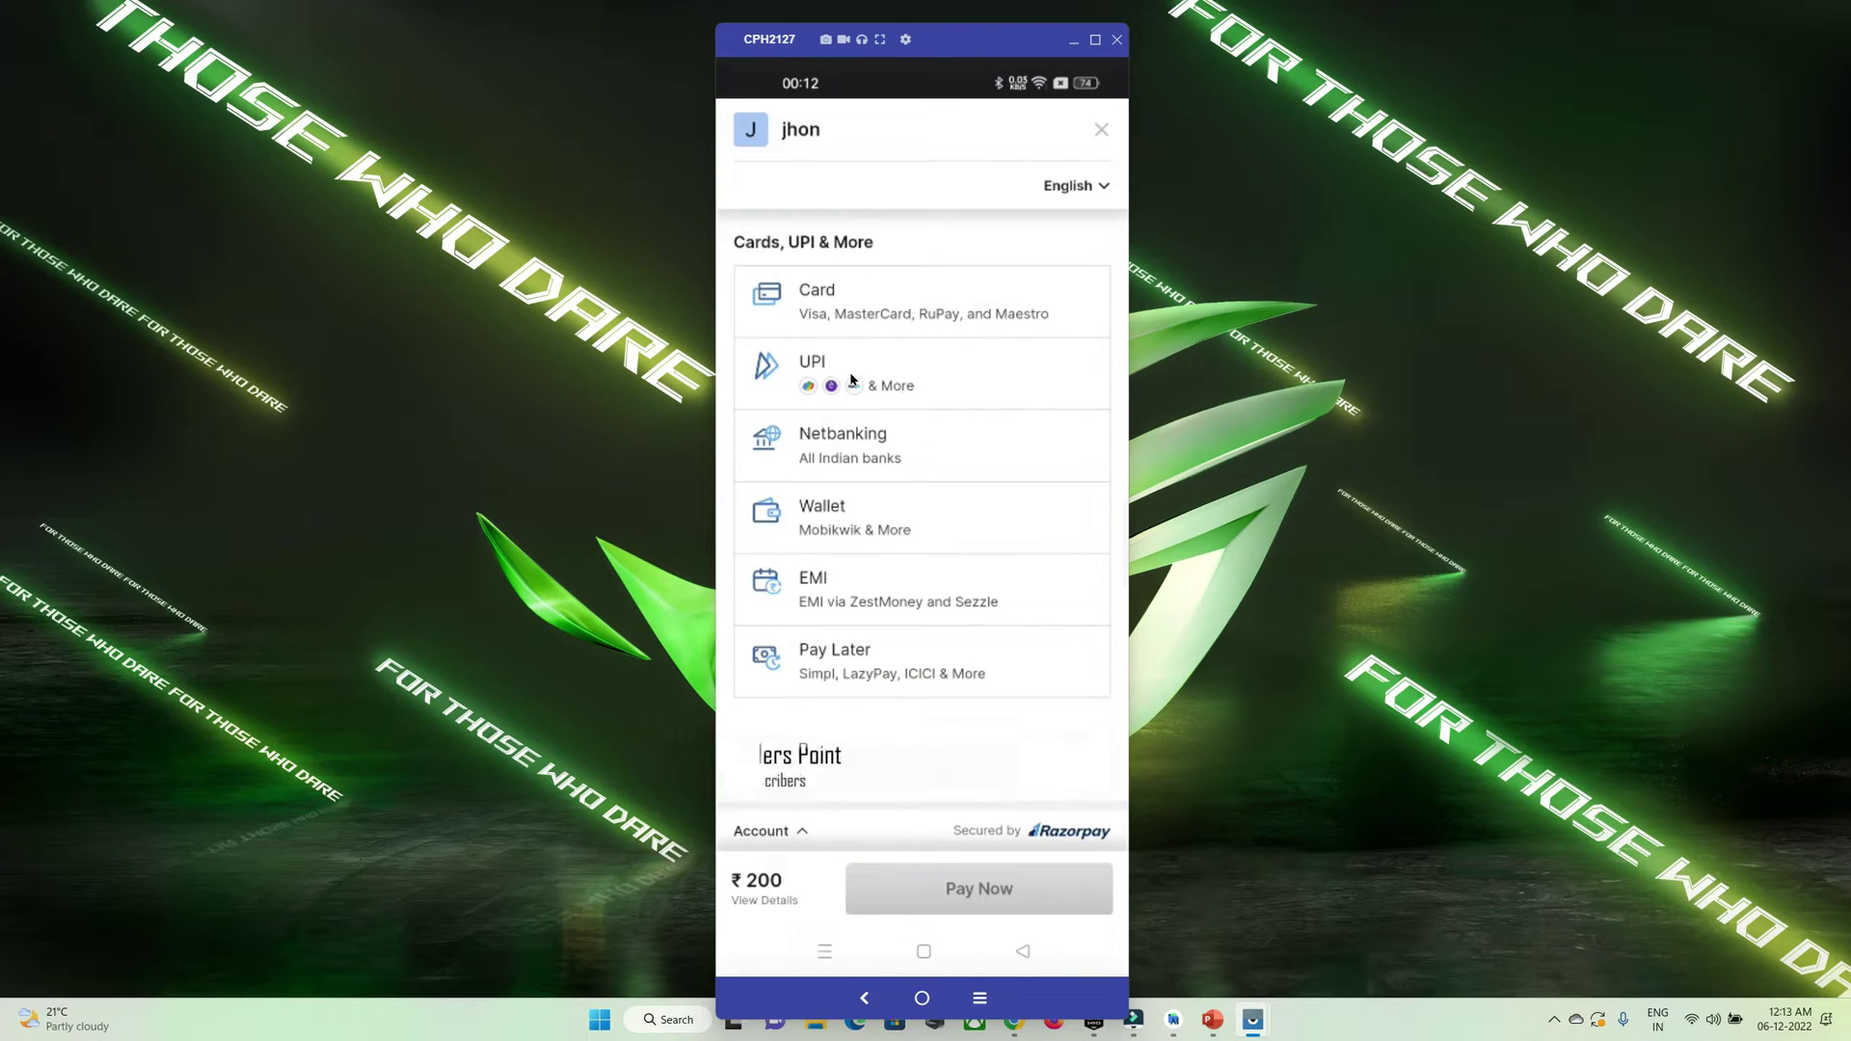
{"action": "left_click", "coordinate": [961, 381]}
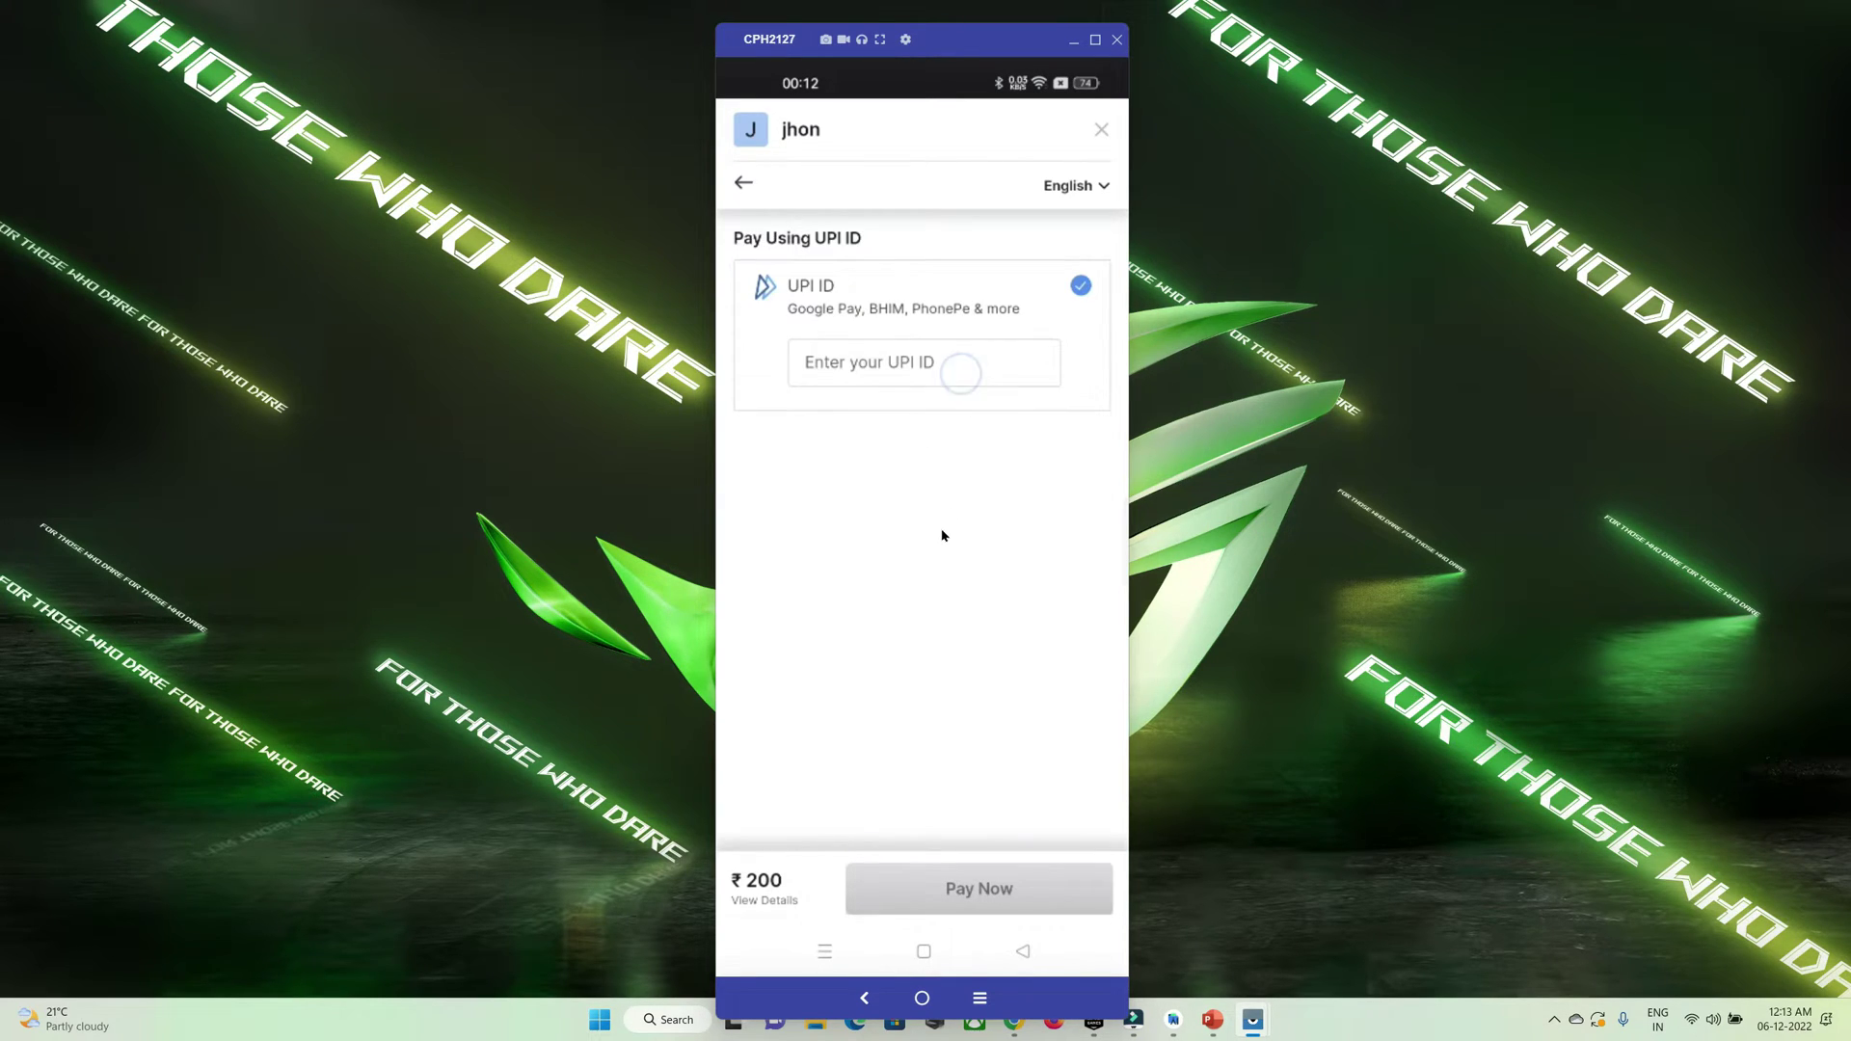
{"action": "left_click", "coordinate": [865, 364]}
{"action": "type", "text": "raja"}
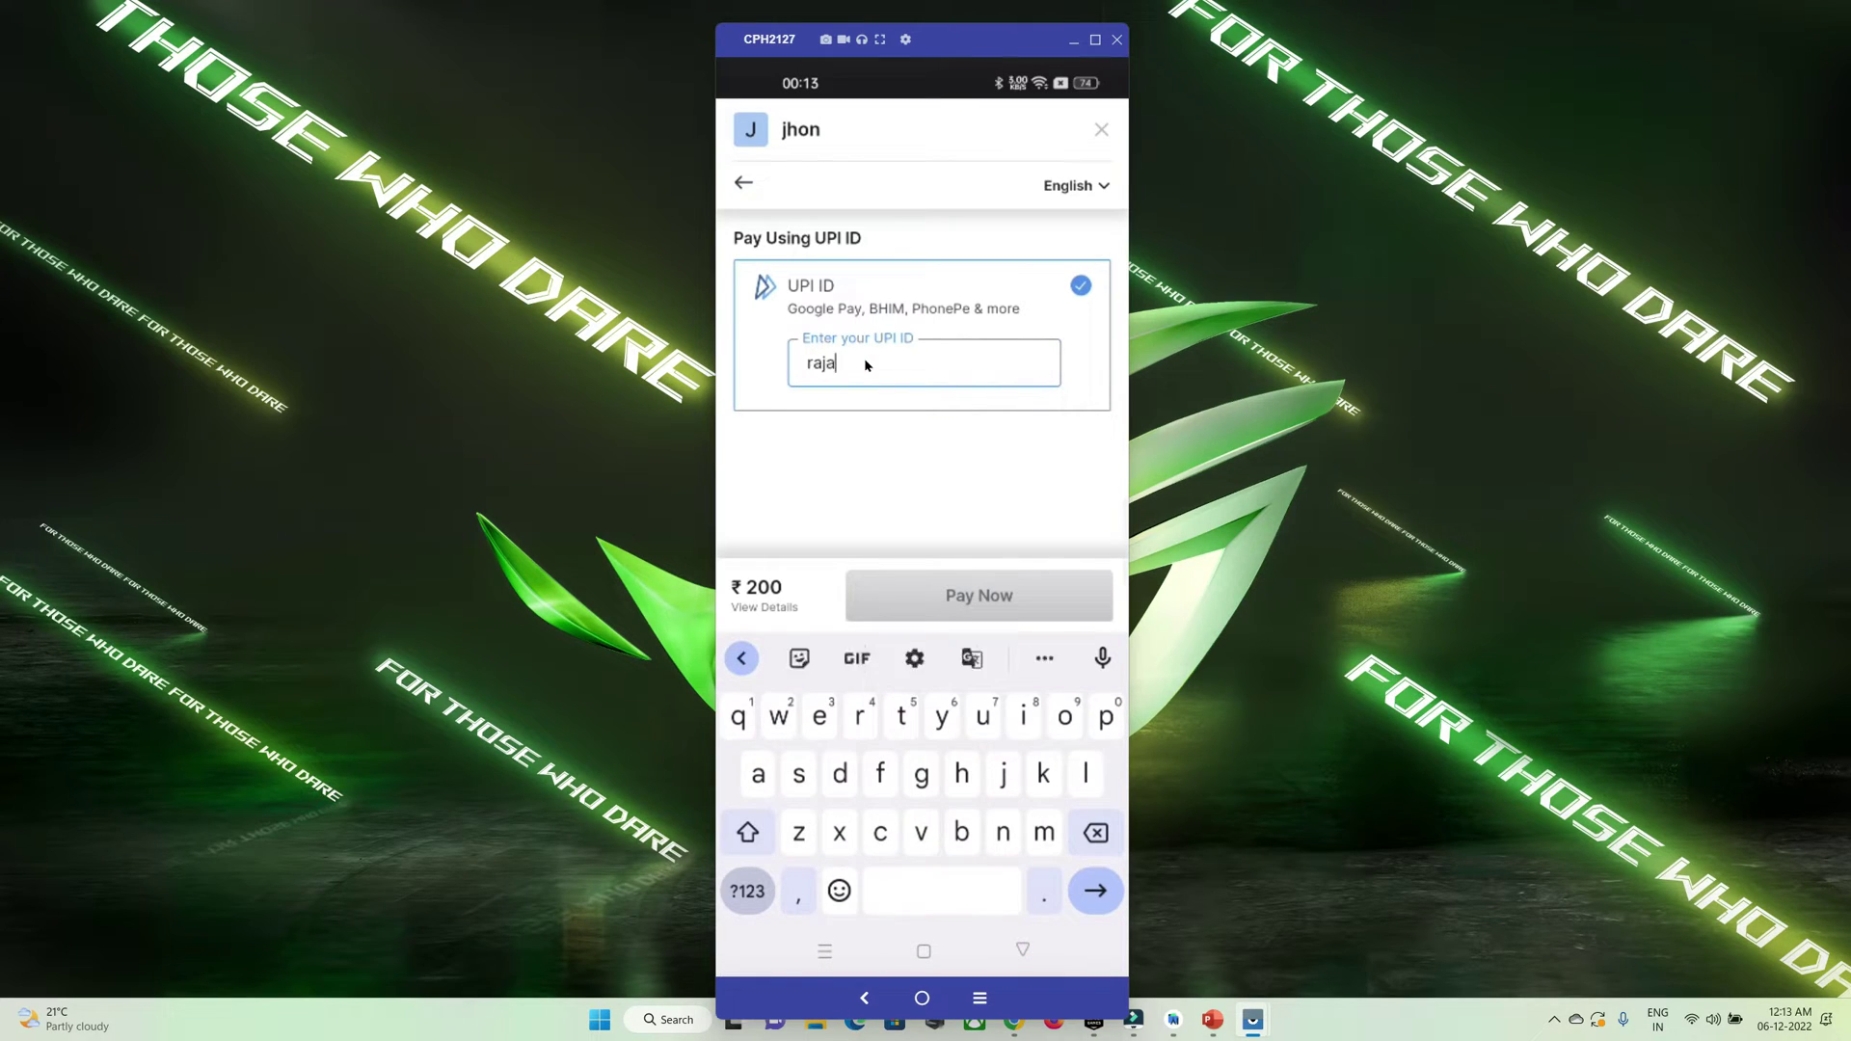
{"action": "type", "text": "t@y"}
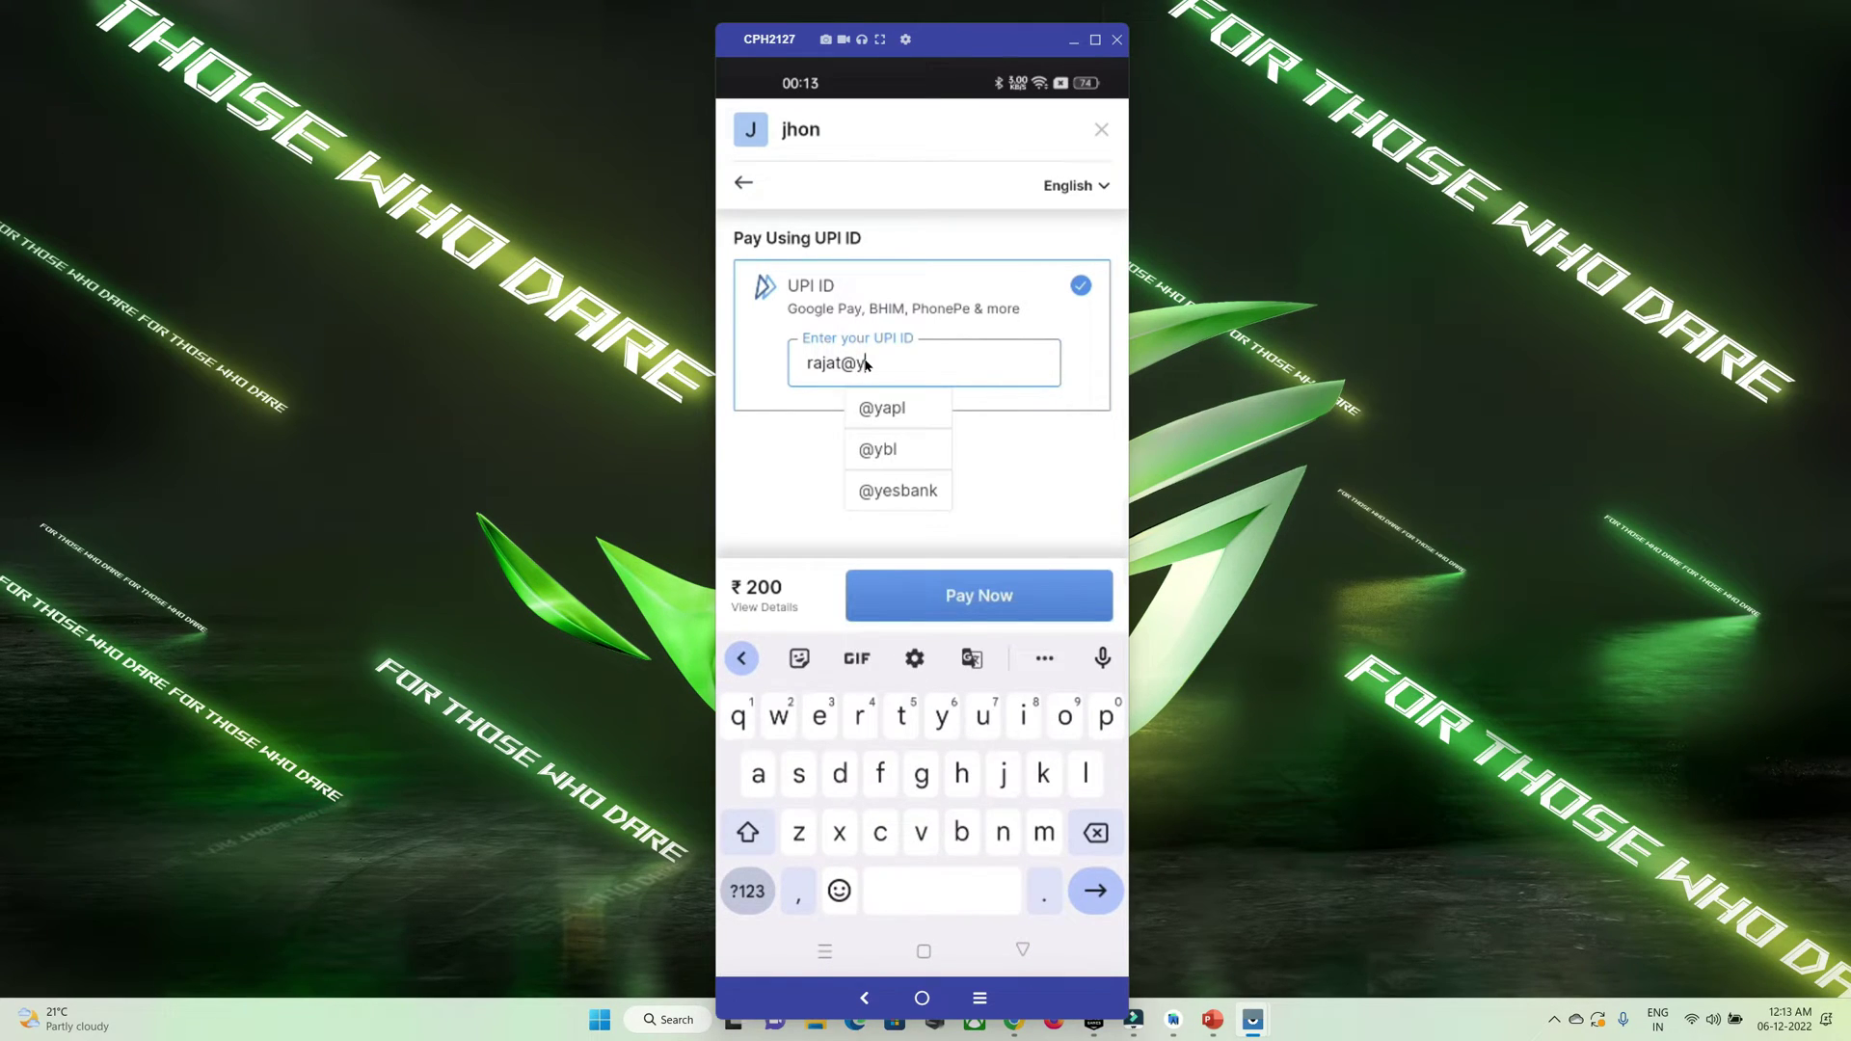
{"action": "left_click", "coordinate": [894, 449]}
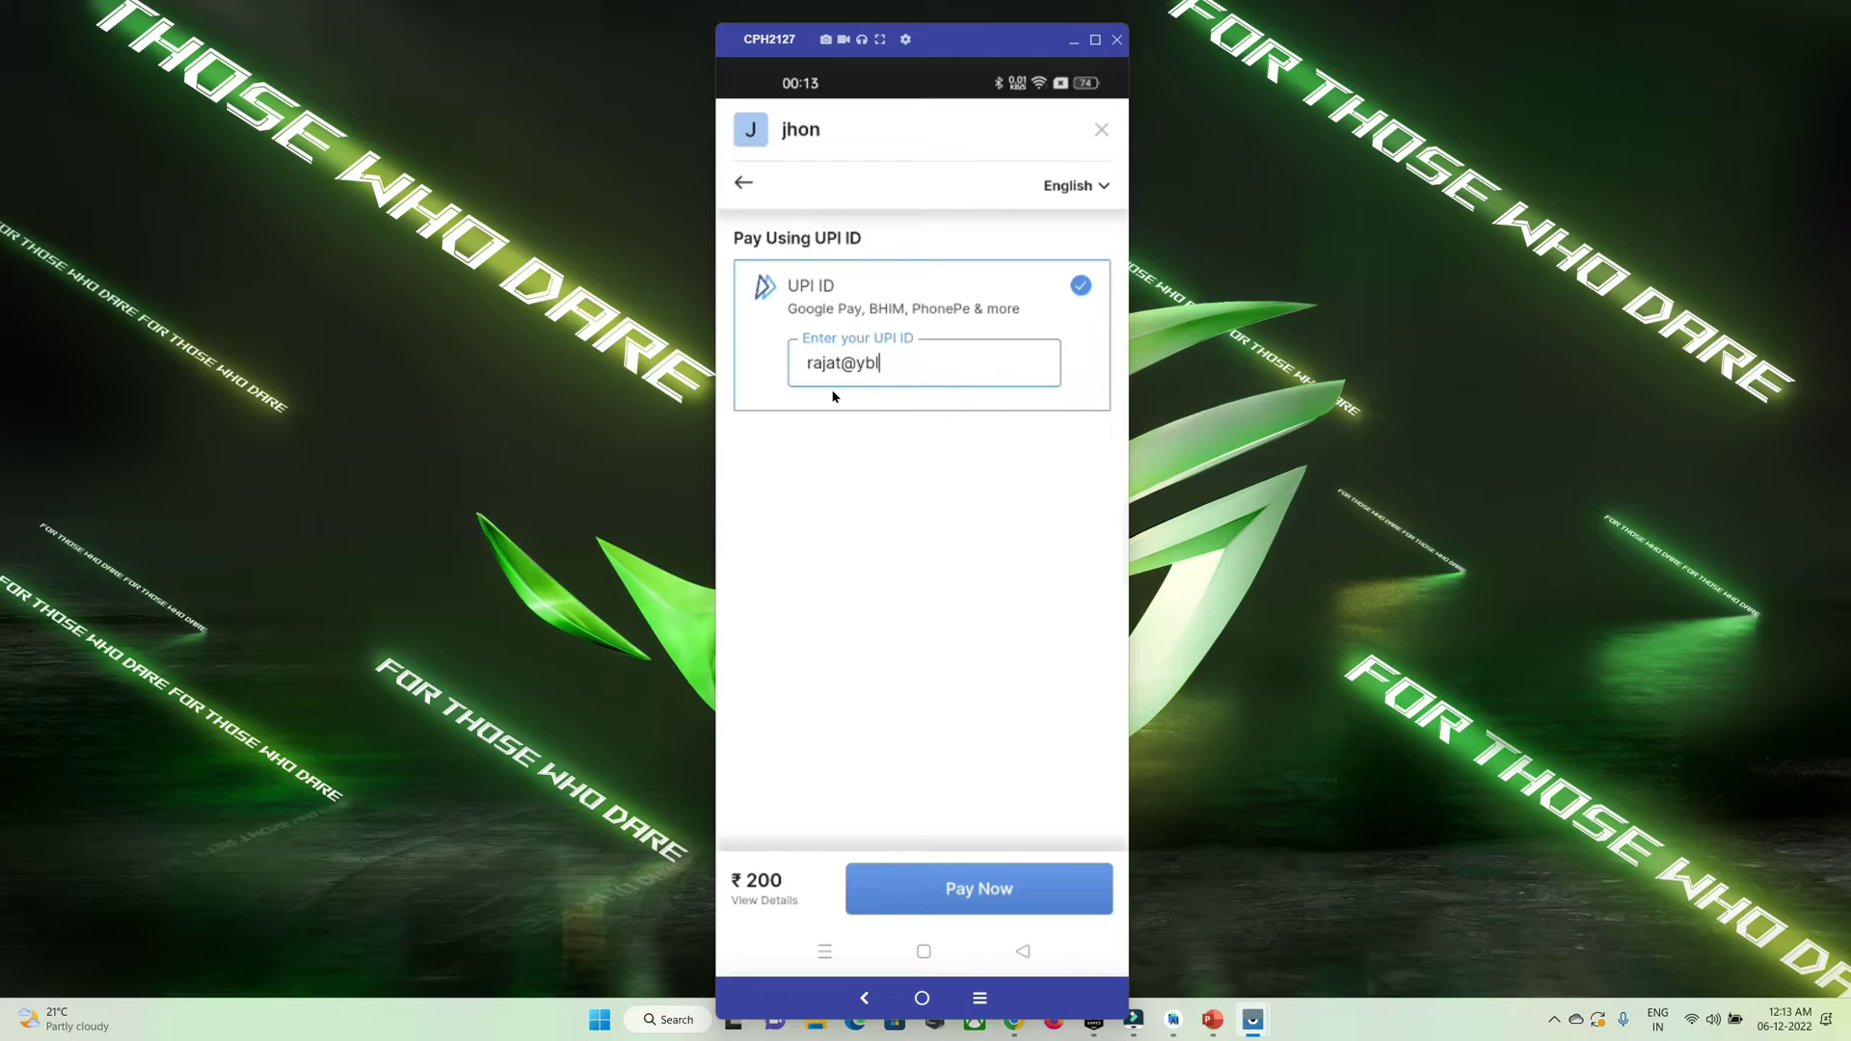
{"action": "left_click", "coordinate": [991, 894]}
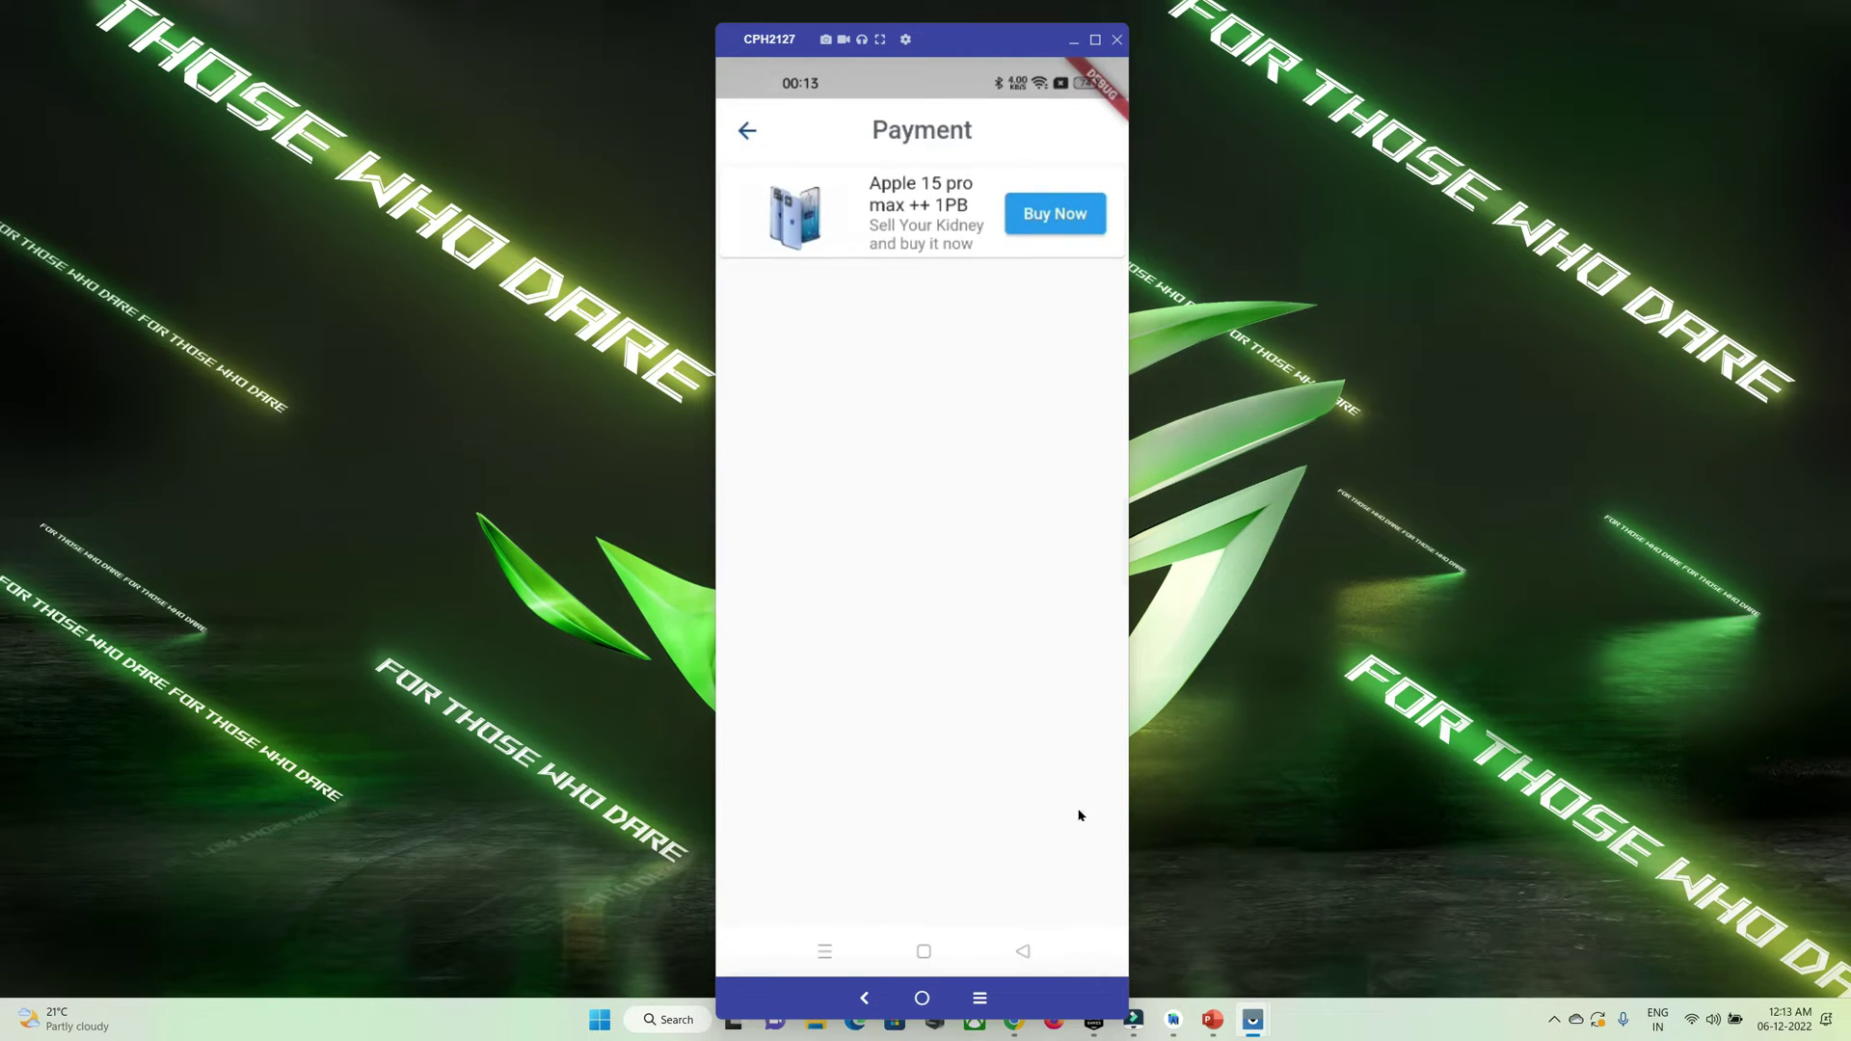
Step: Return to the Razorpay home page and review the ₹400 volume, Payment Insights and Recent Activity
{"action": "left_click", "coordinate": [1012, 1023]}
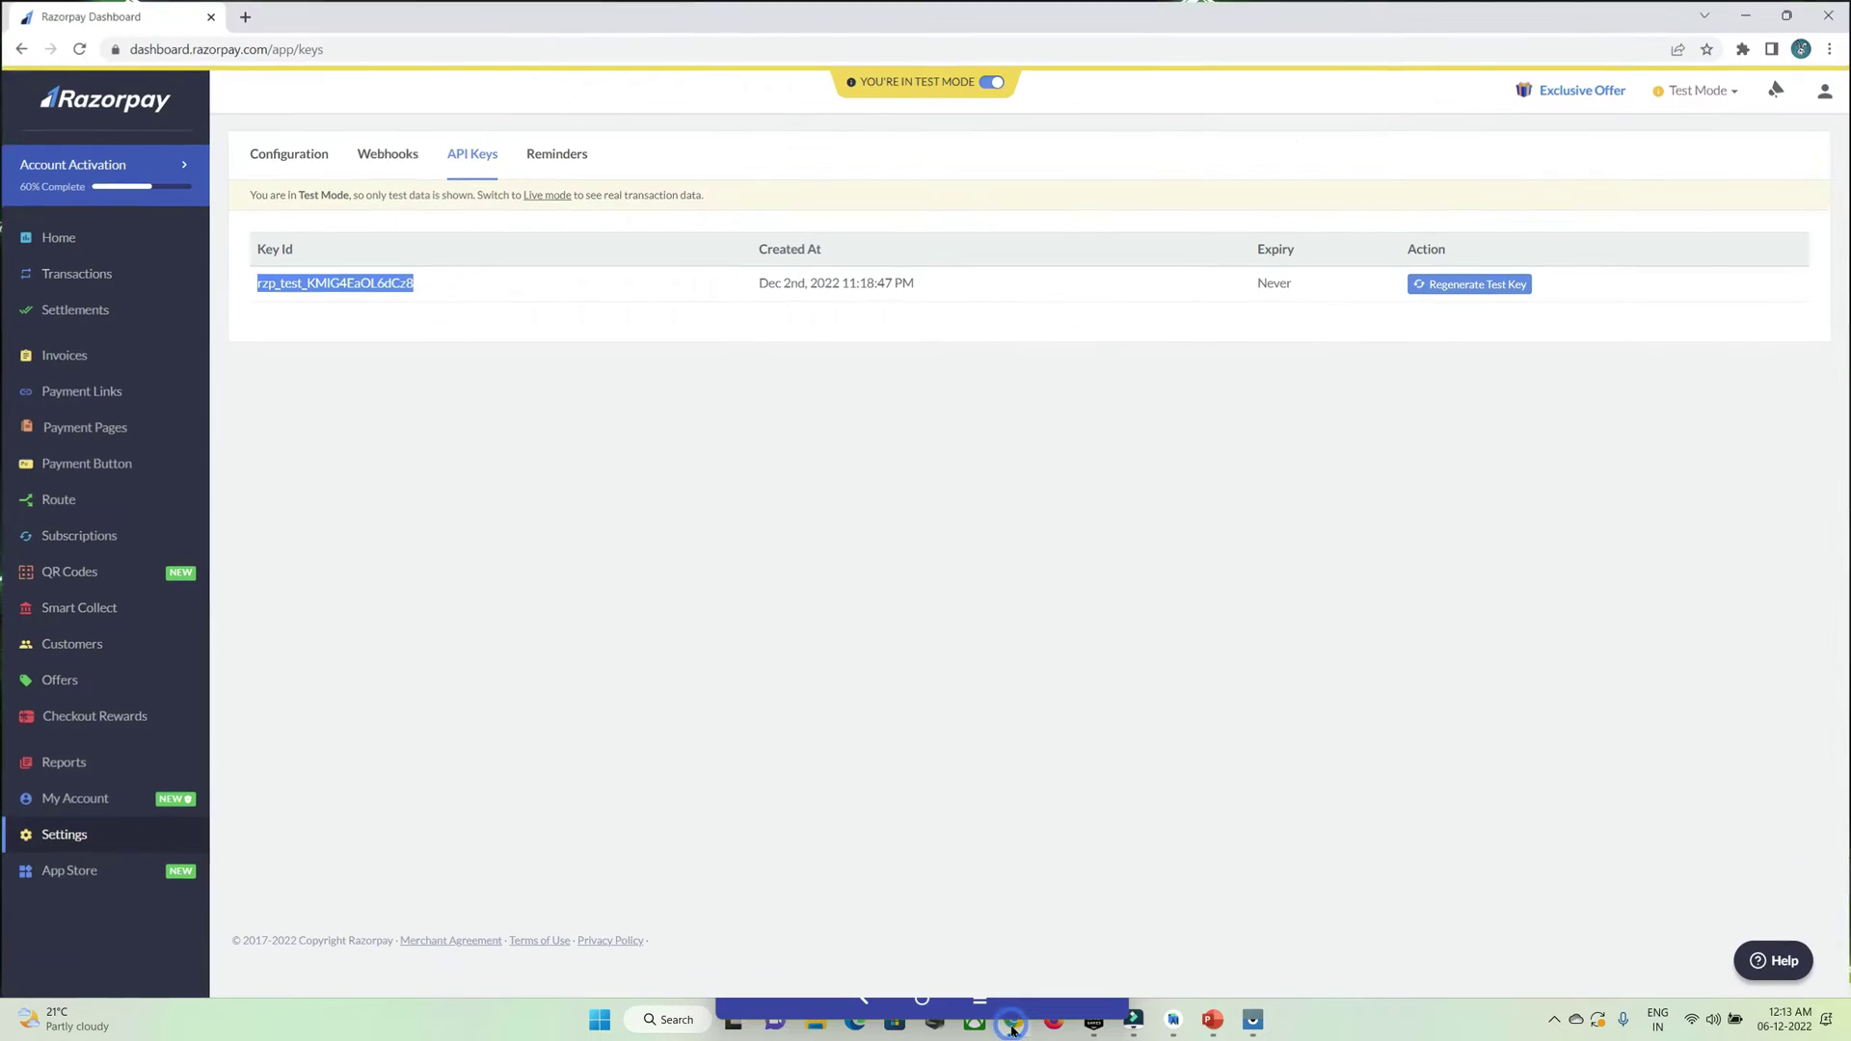
{"action": "left_click", "coordinate": [57, 235]}
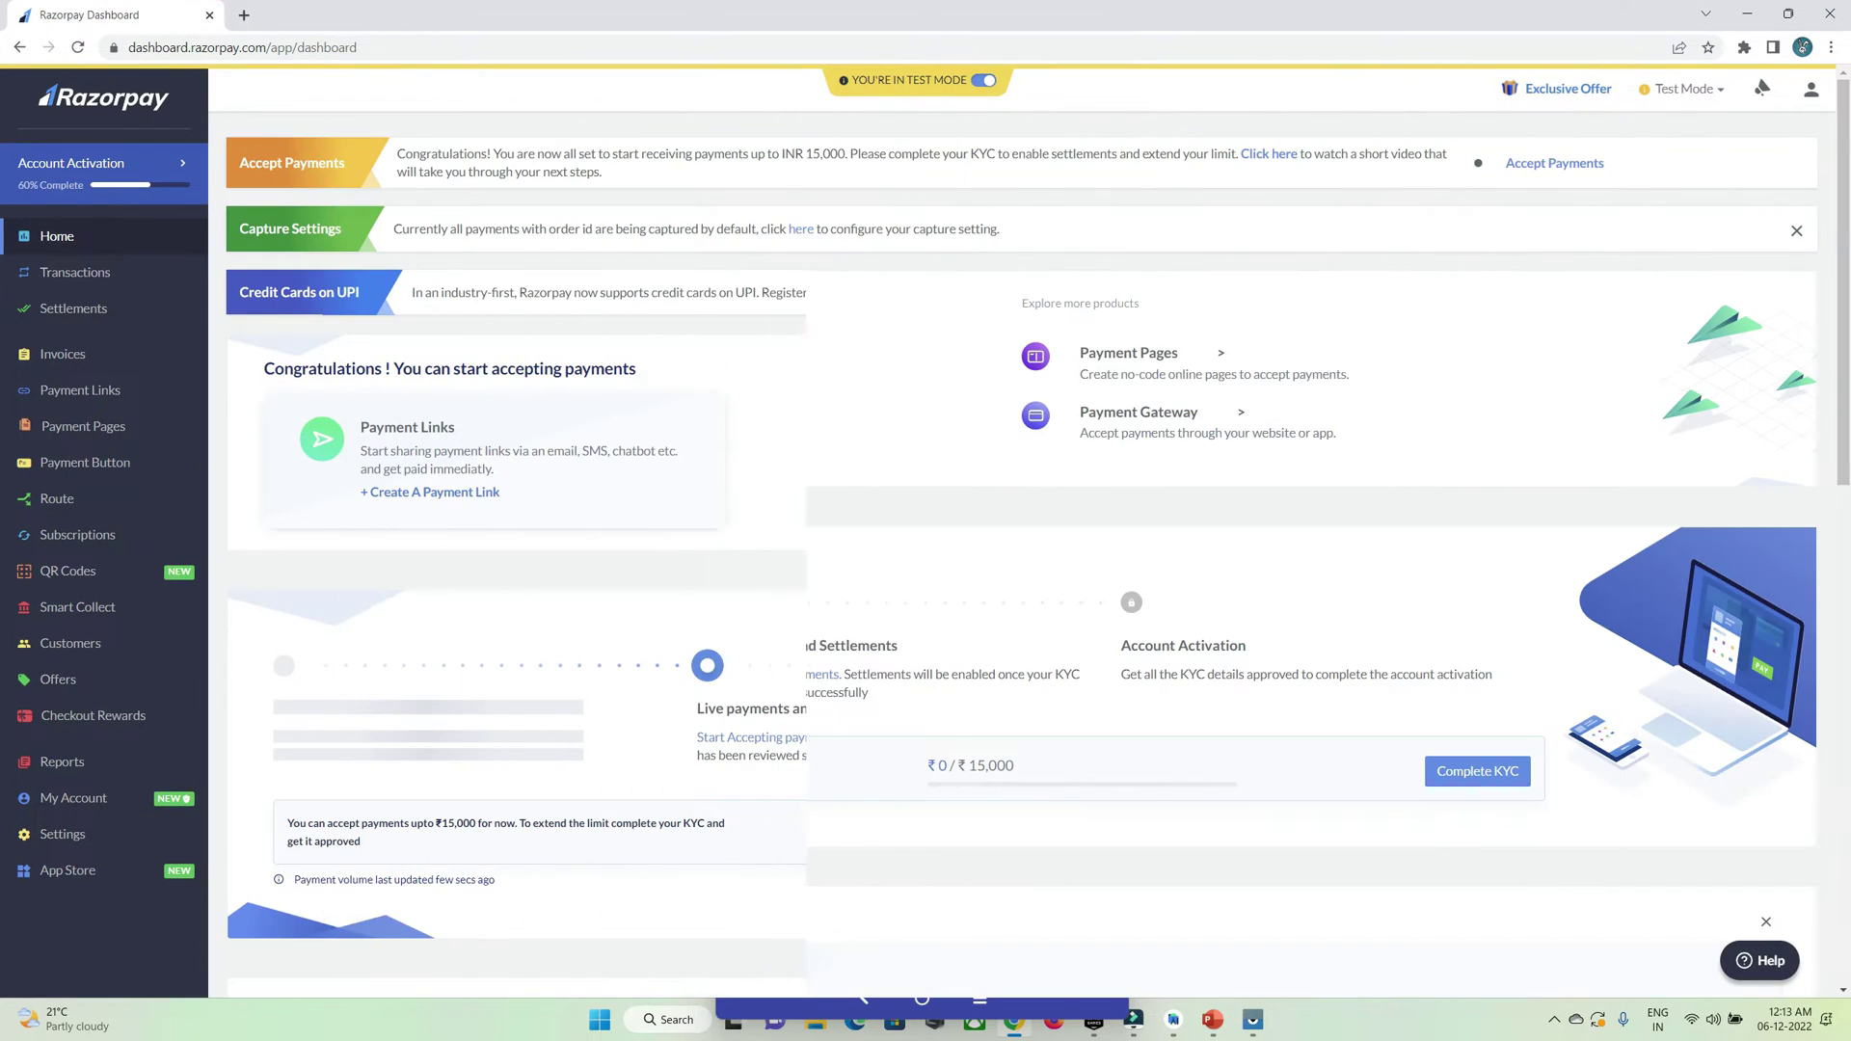
{"action": "scroll", "coordinate": [941, 559], "scroll_direction": "down", "scroll_amount": 4}
{"action": "double_click", "coordinate": [941, 560]}
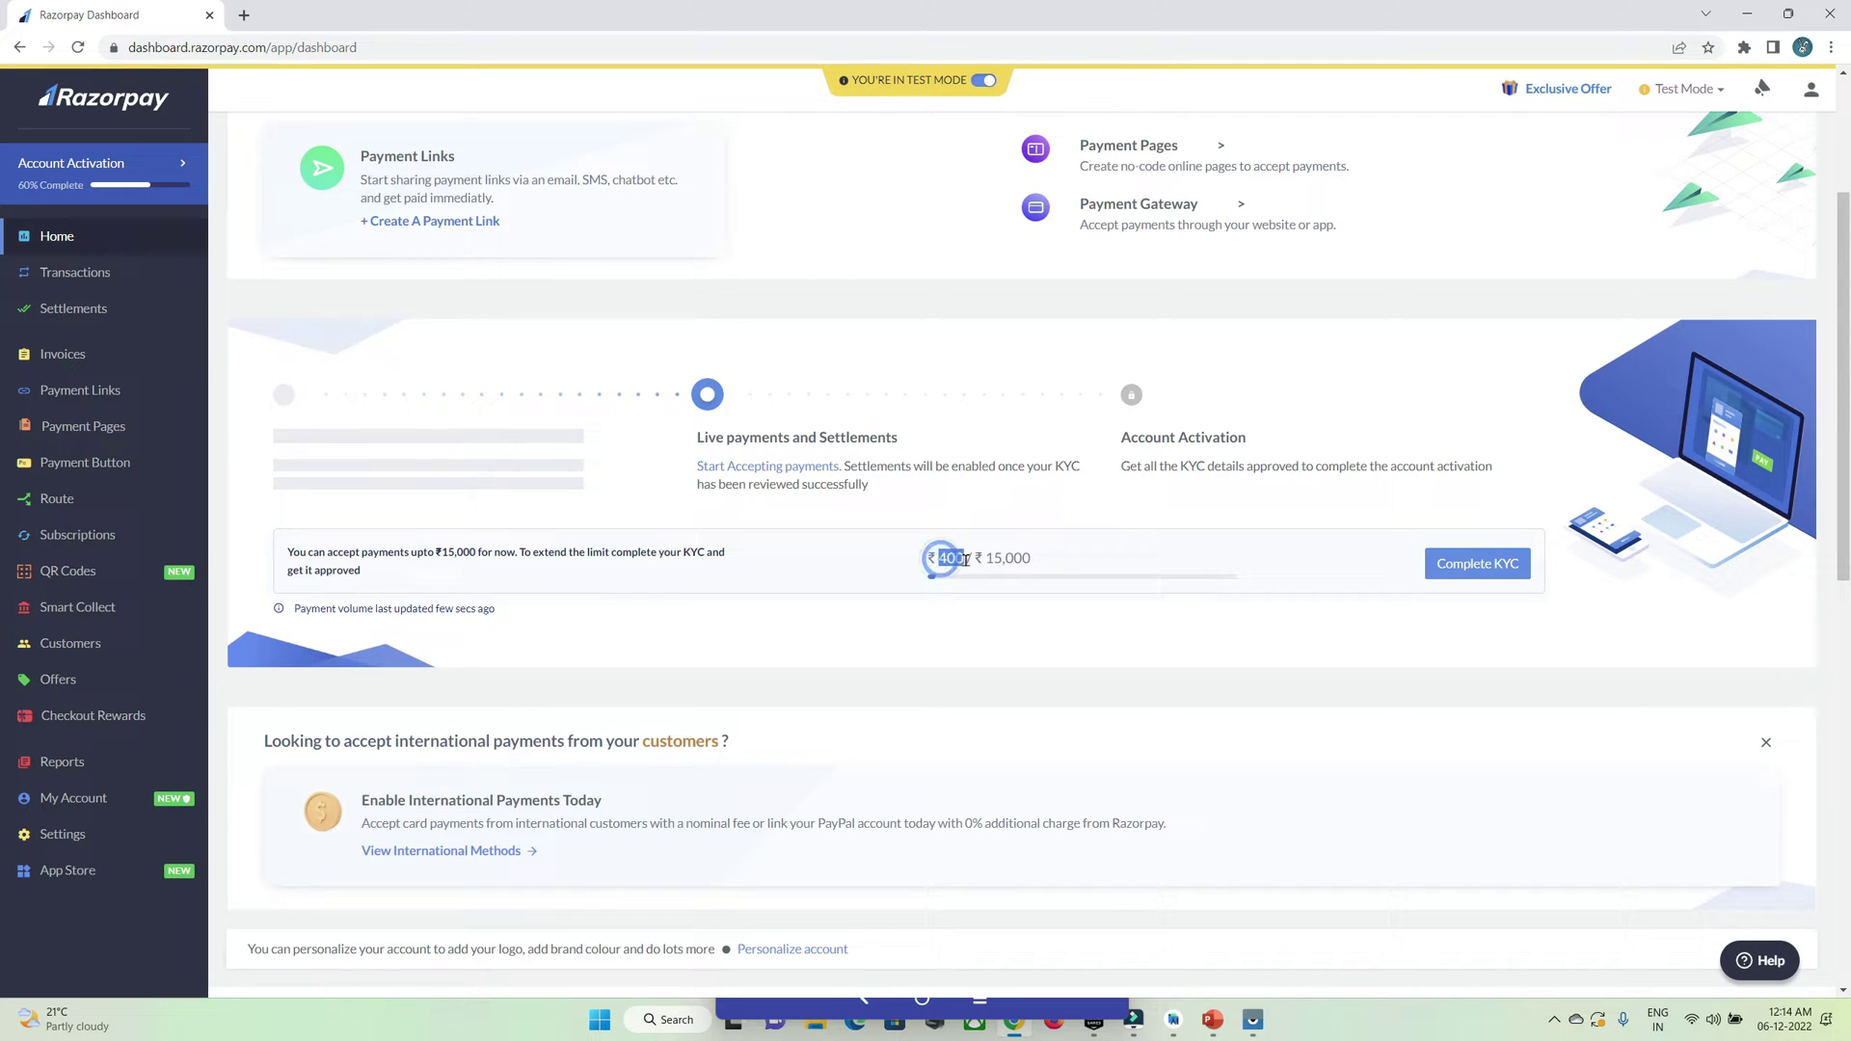
{"action": "scroll", "coordinate": [1166, 479], "scroll_direction": "down", "scroll_amount": 3}
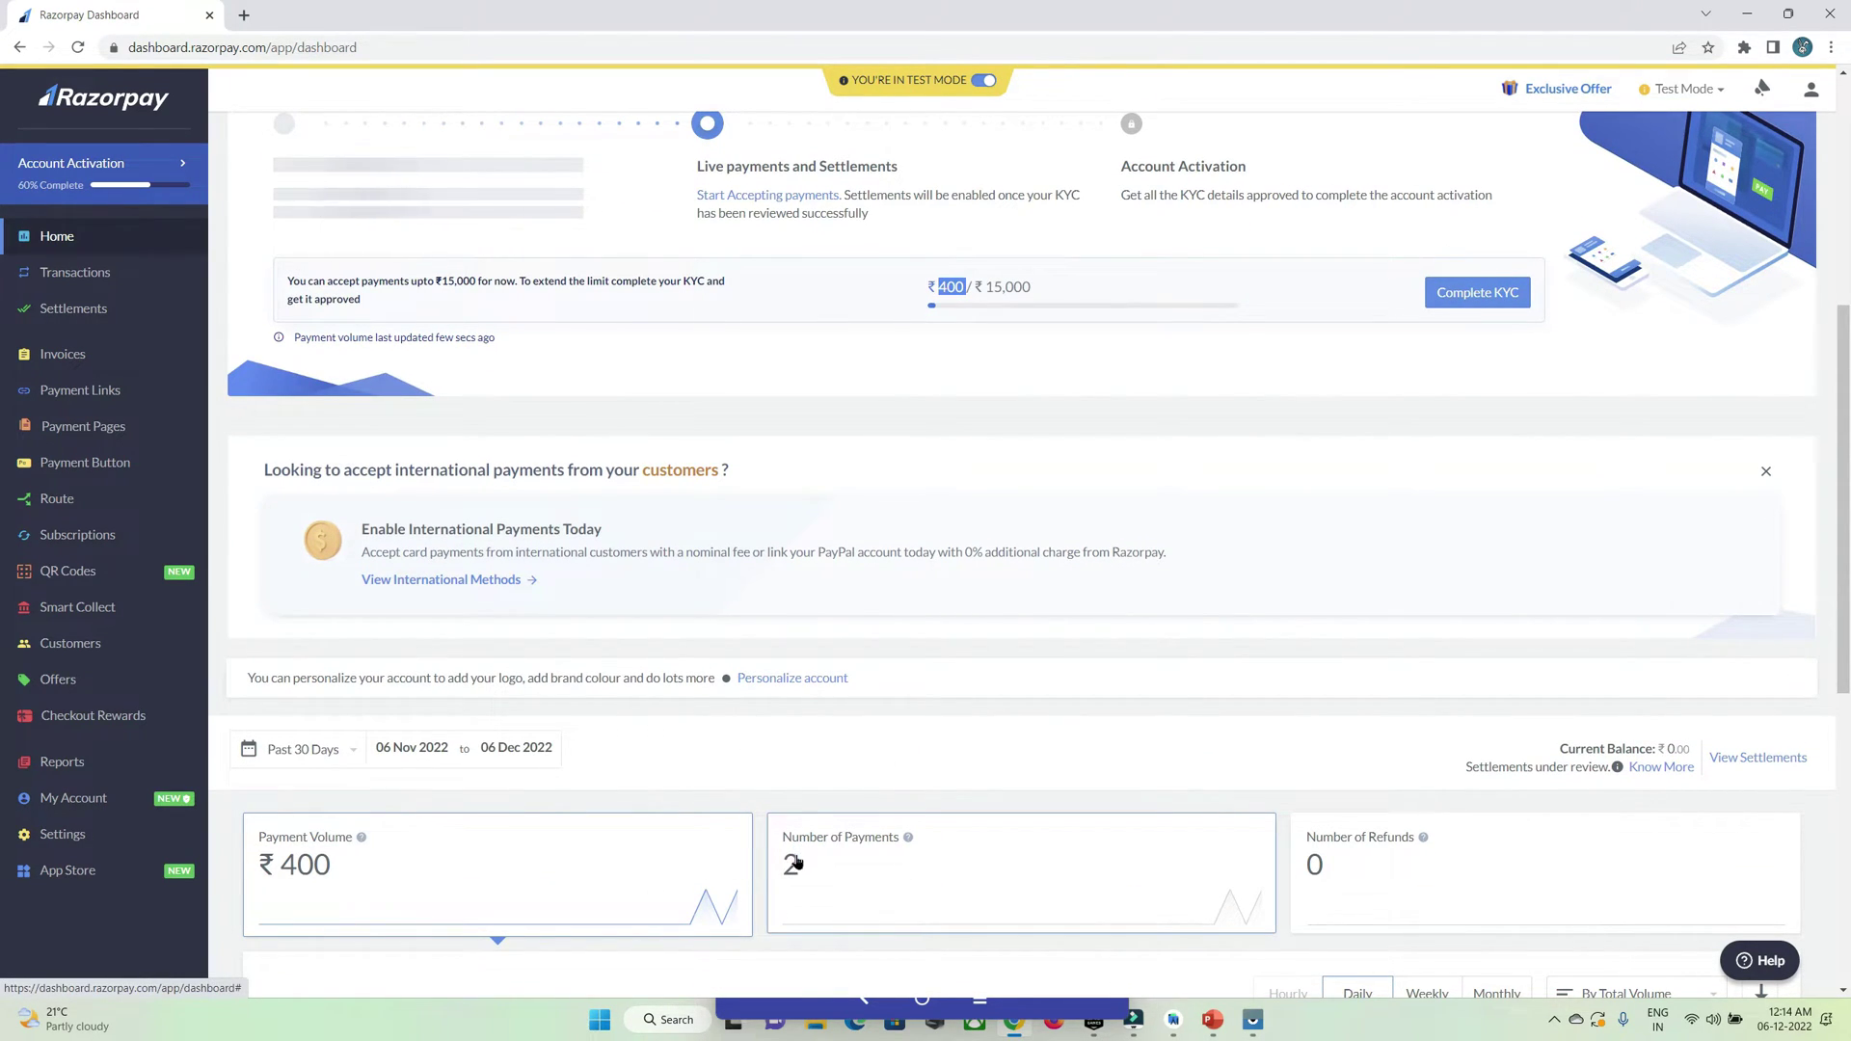
{"action": "scroll", "coordinate": [798, 690], "scroll_direction": "down", "scroll_amount": 3}
{"action": "scroll", "coordinate": [938, 577], "scroll_direction": "down", "scroll_amount": 4}
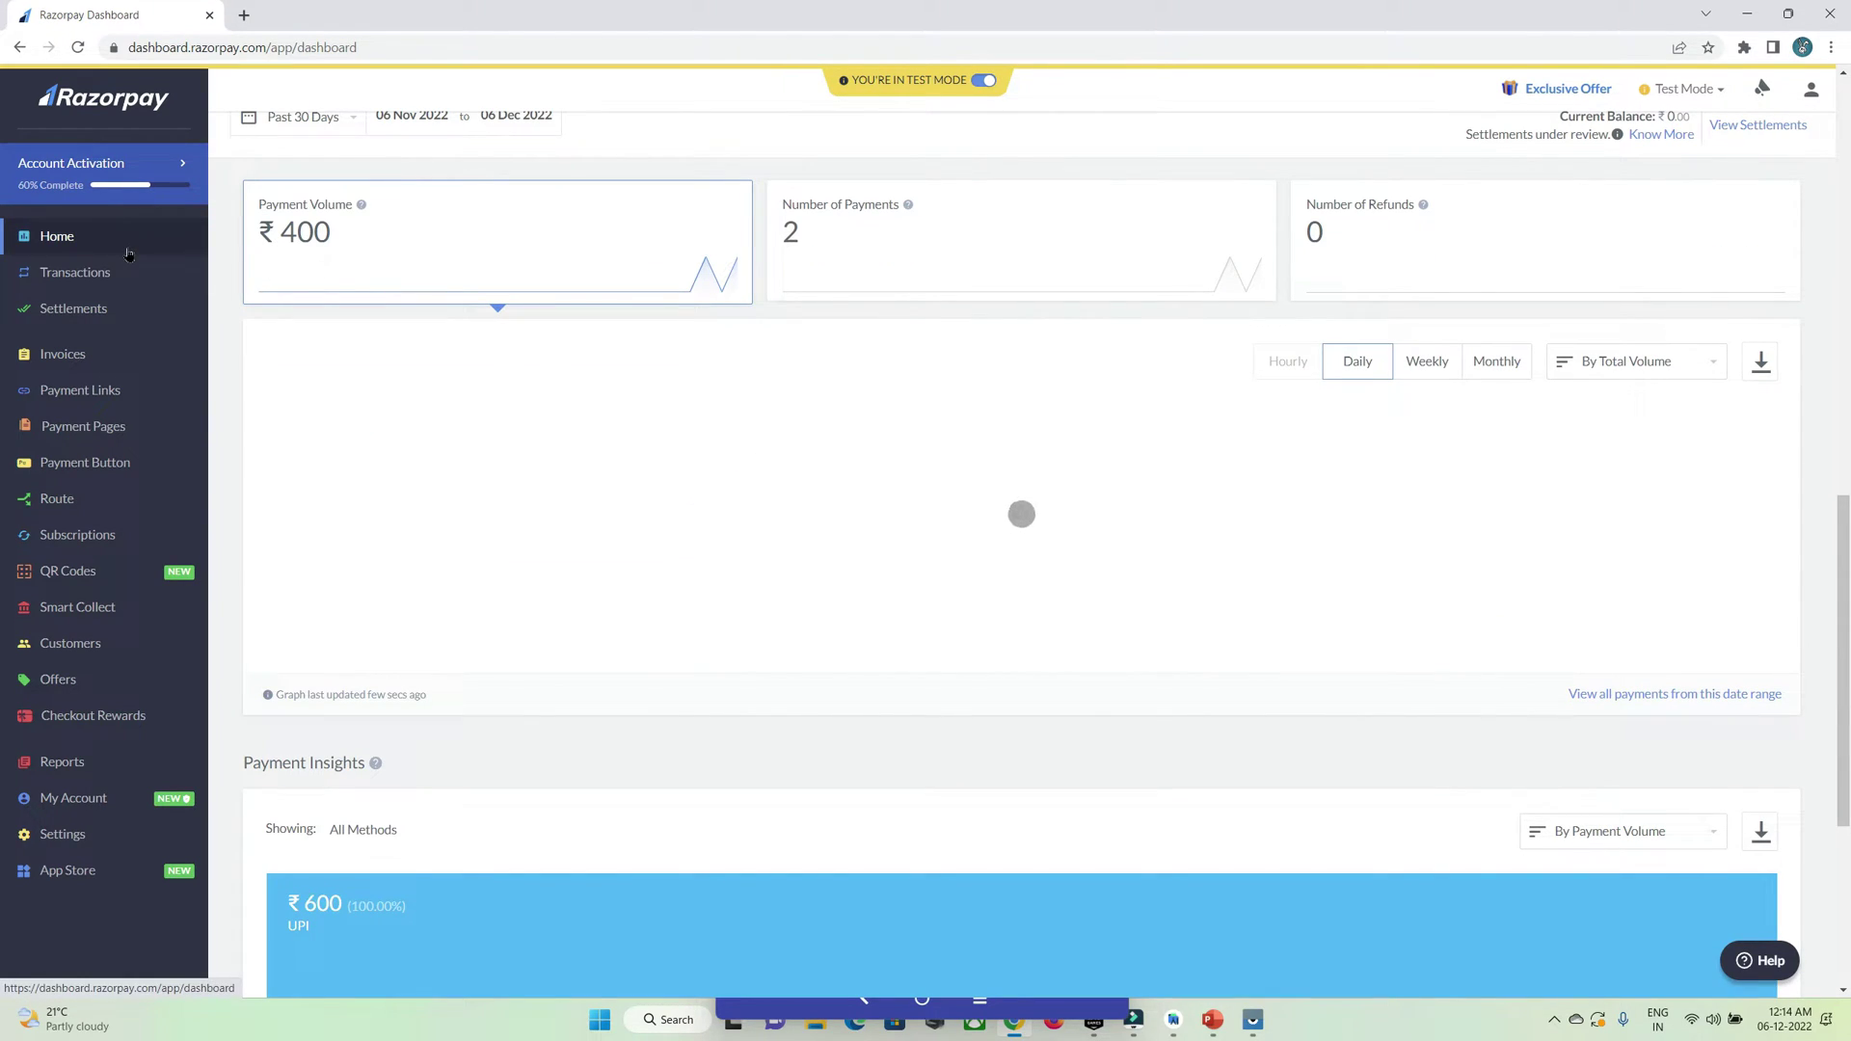
{"action": "scroll", "coordinate": [441, 827], "scroll_direction": "down", "scroll_amount": 1}
{"action": "scroll", "coordinate": [441, 827], "scroll_direction": "down", "scroll_amount": 3}
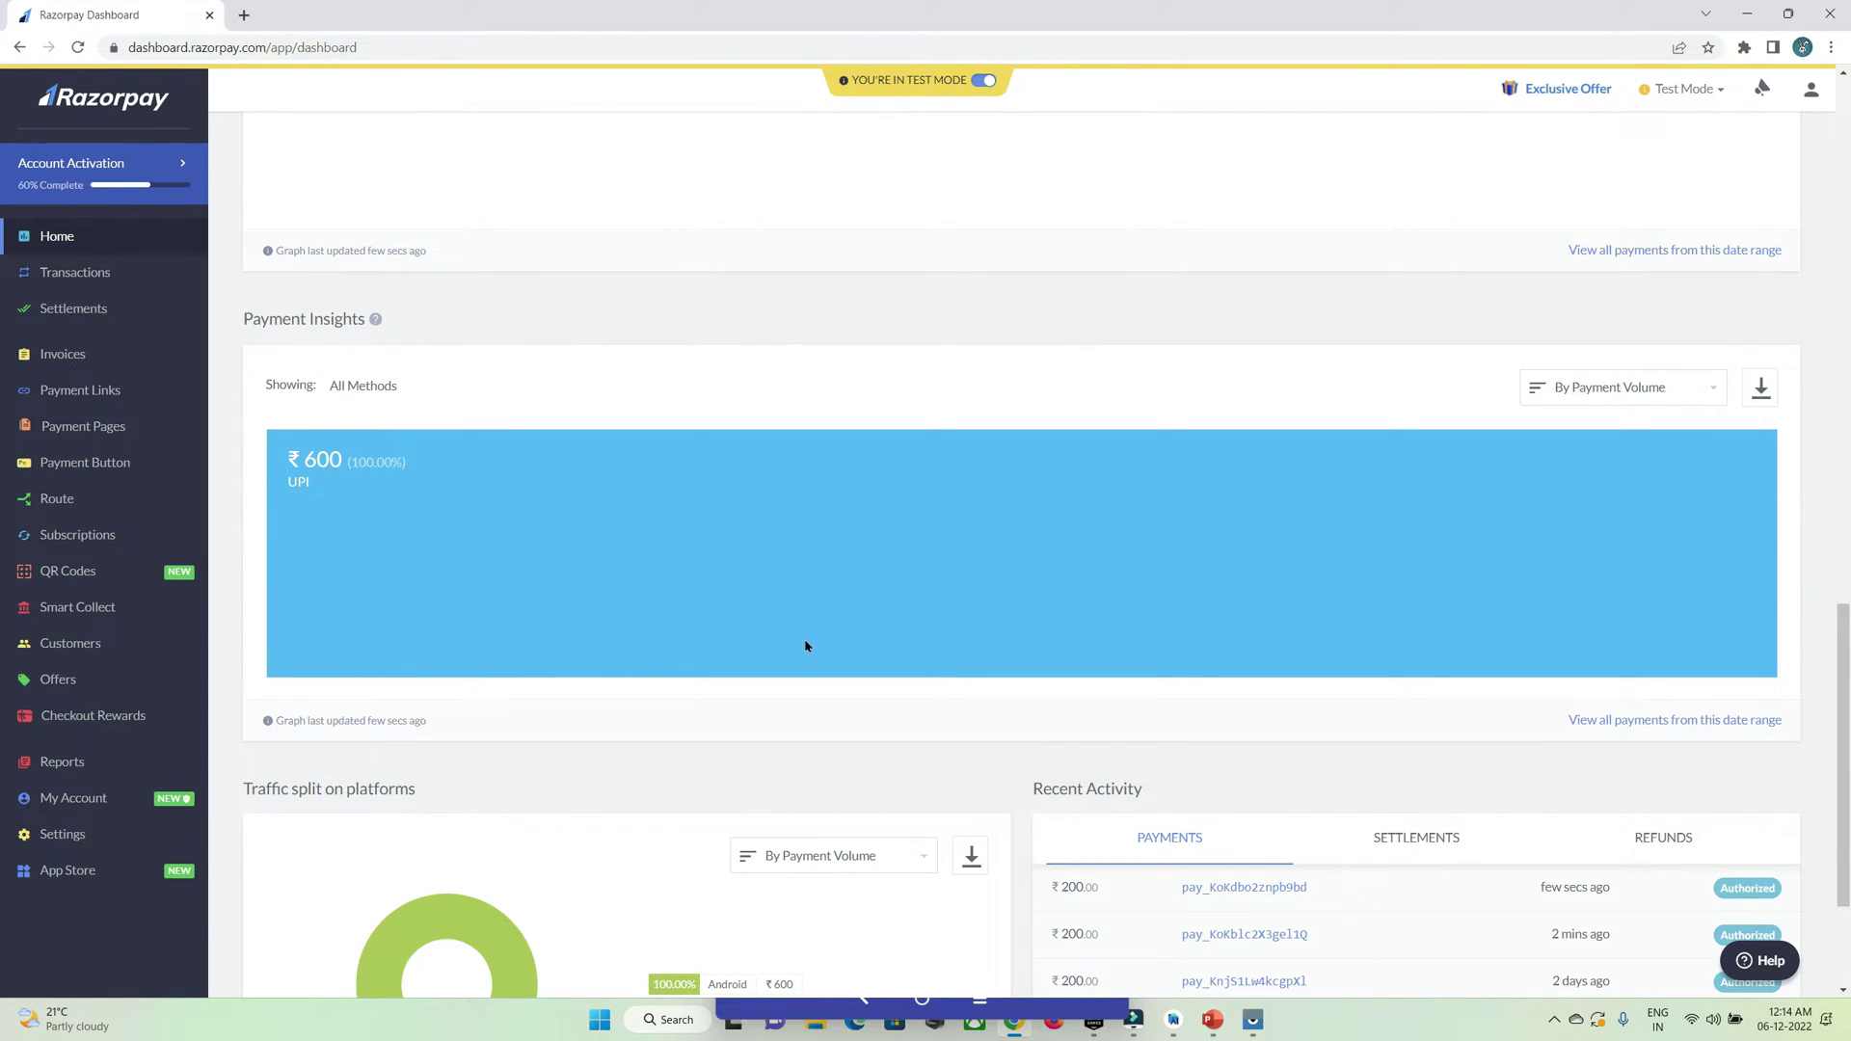
{"action": "scroll", "coordinate": [1211, 492], "scroll_direction": "up", "scroll_amount": 4}
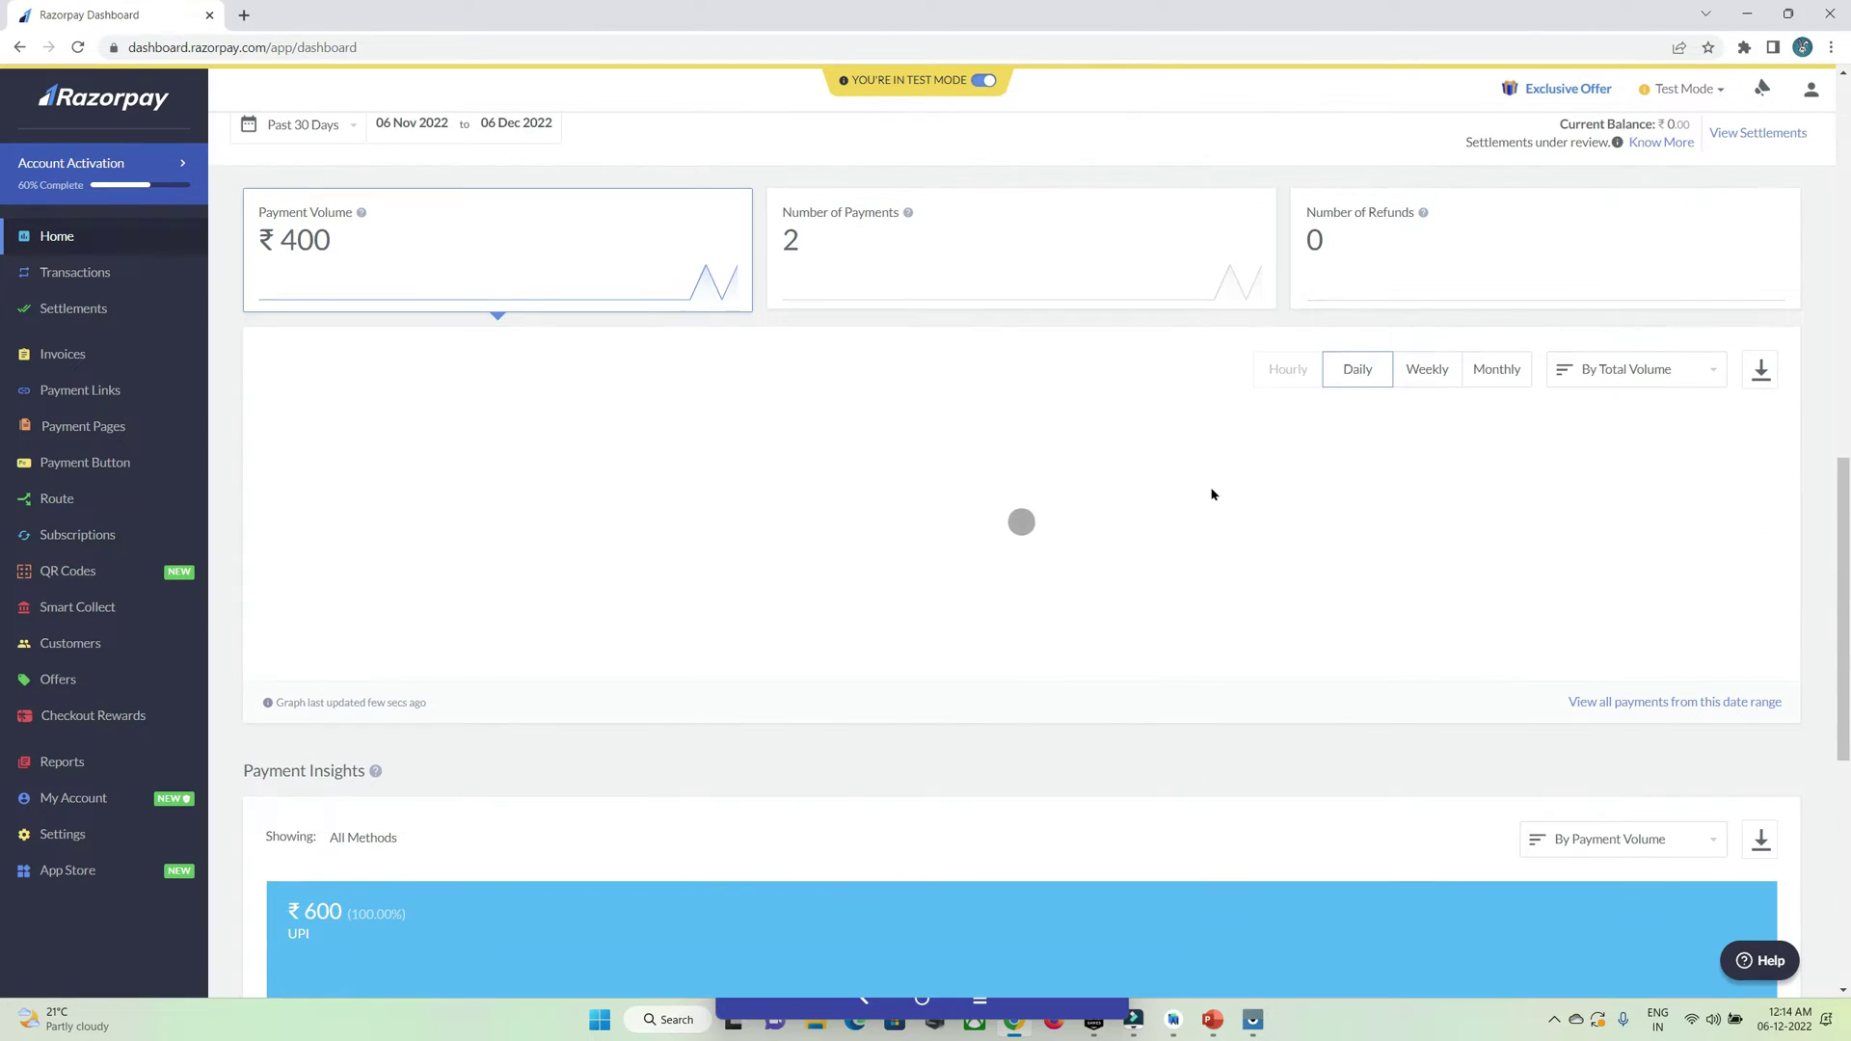
{"action": "scroll", "coordinate": [1219, 525], "scroll_direction": "down", "scroll_amount": 6}
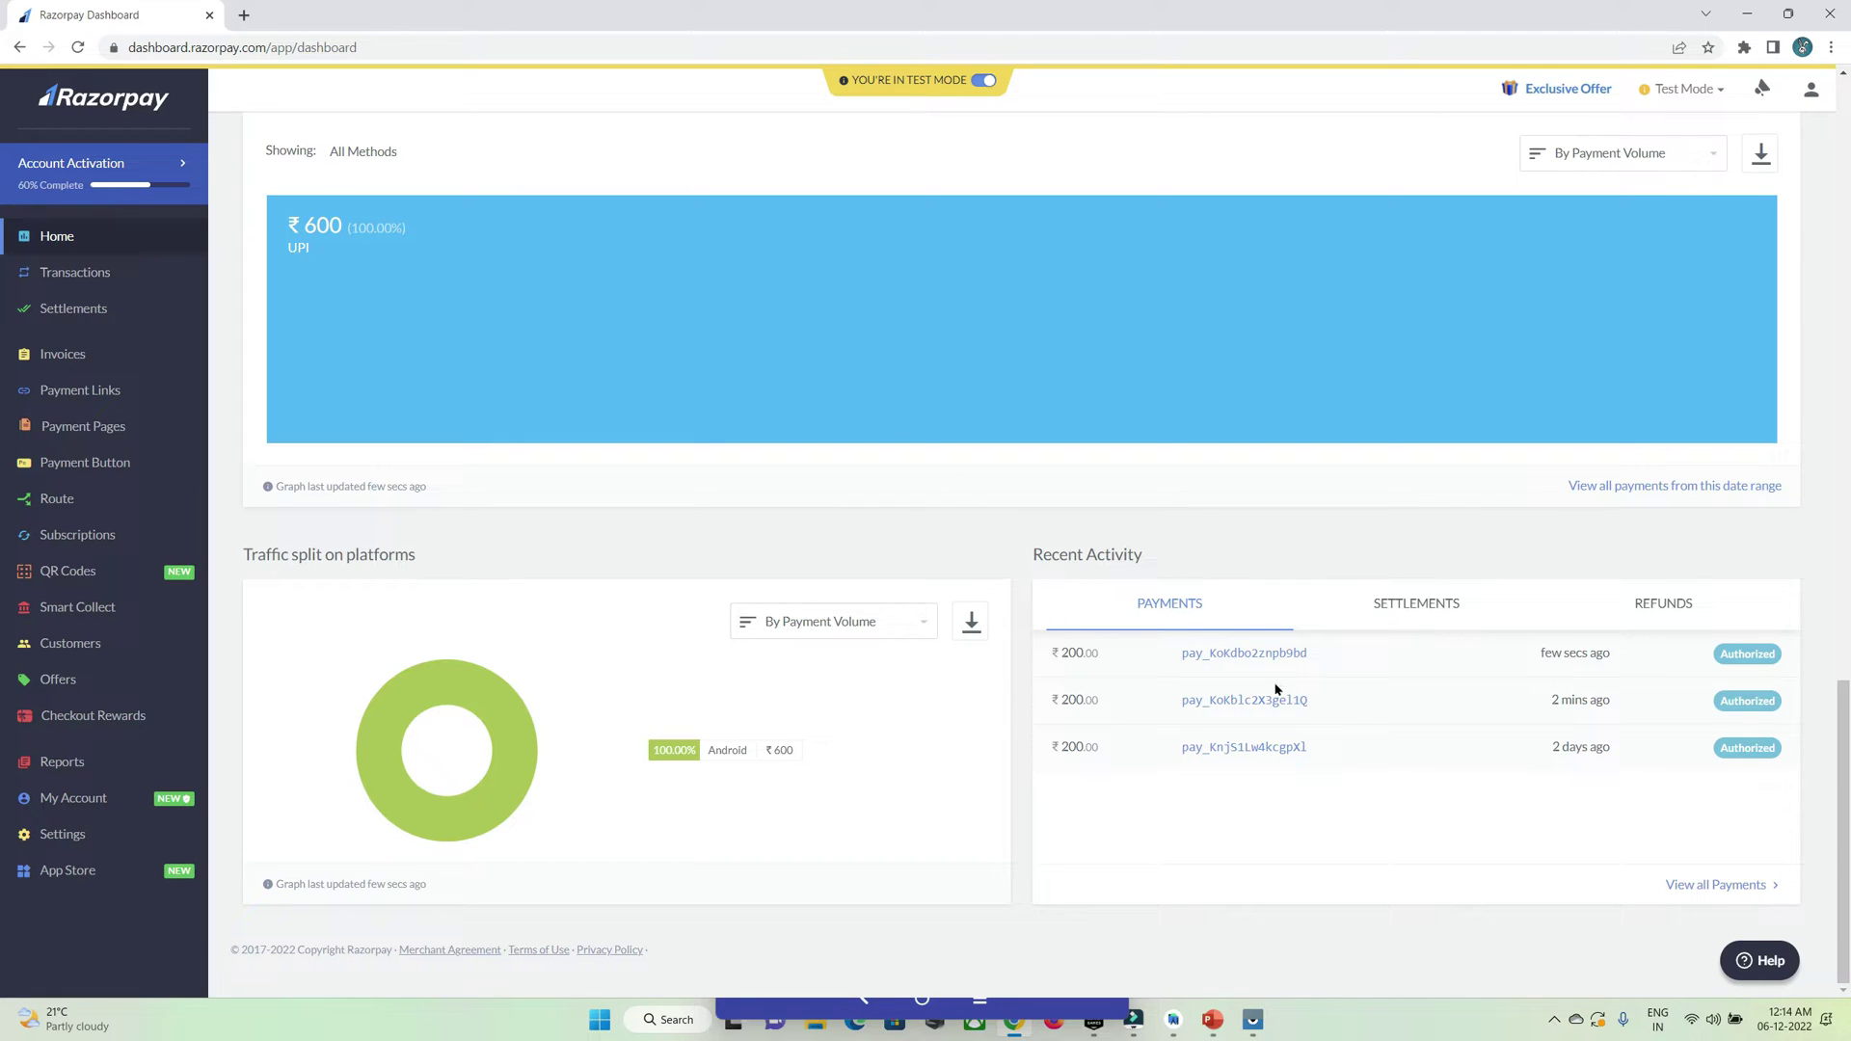
Step: View the newest ₹200 payment's details and customer contact info, then minimize the browser
{"action": "left_click", "coordinate": [1234, 655]}
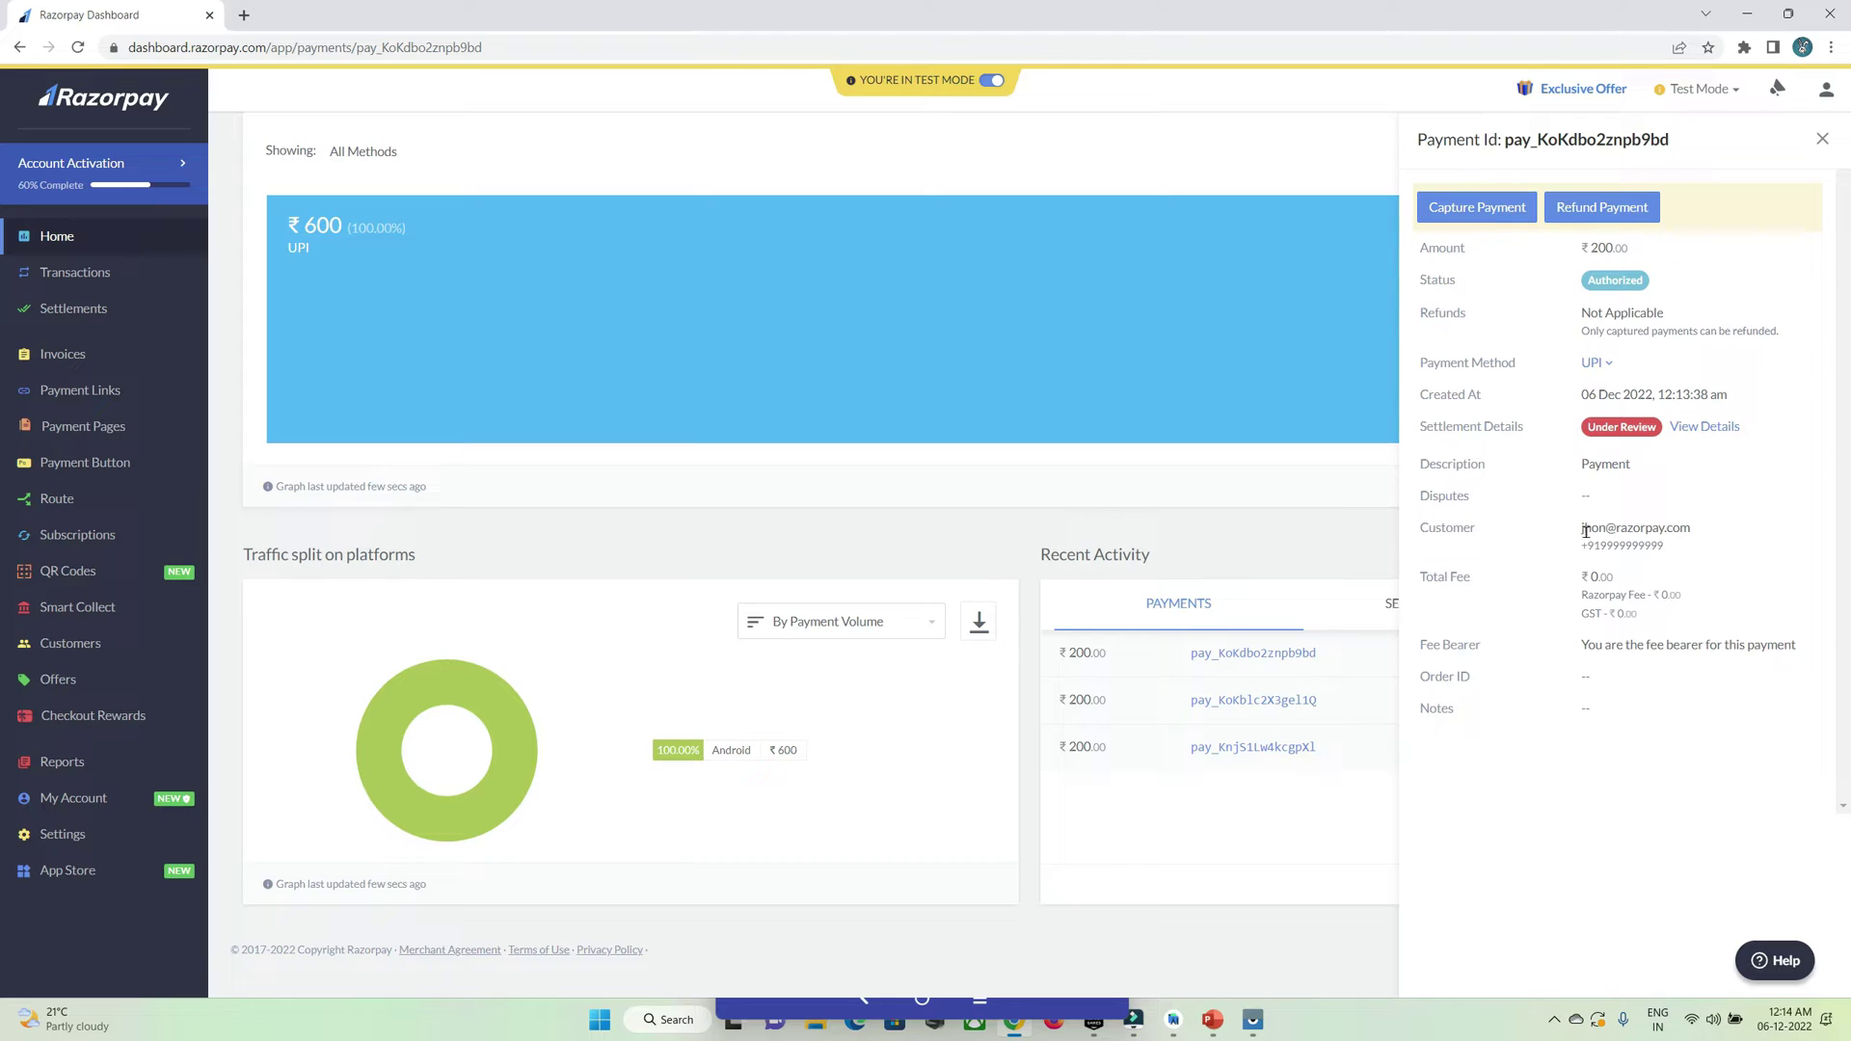
{"action": "mouse_move", "coordinate": [1582, 528]}
{"action": "left_mouse_down"}
{"action": "mouse_move", "coordinate": [1699, 537]}
{"action": "mouse_move", "coordinate": [1599, 559]}
{"action": "left_mouse_up"}
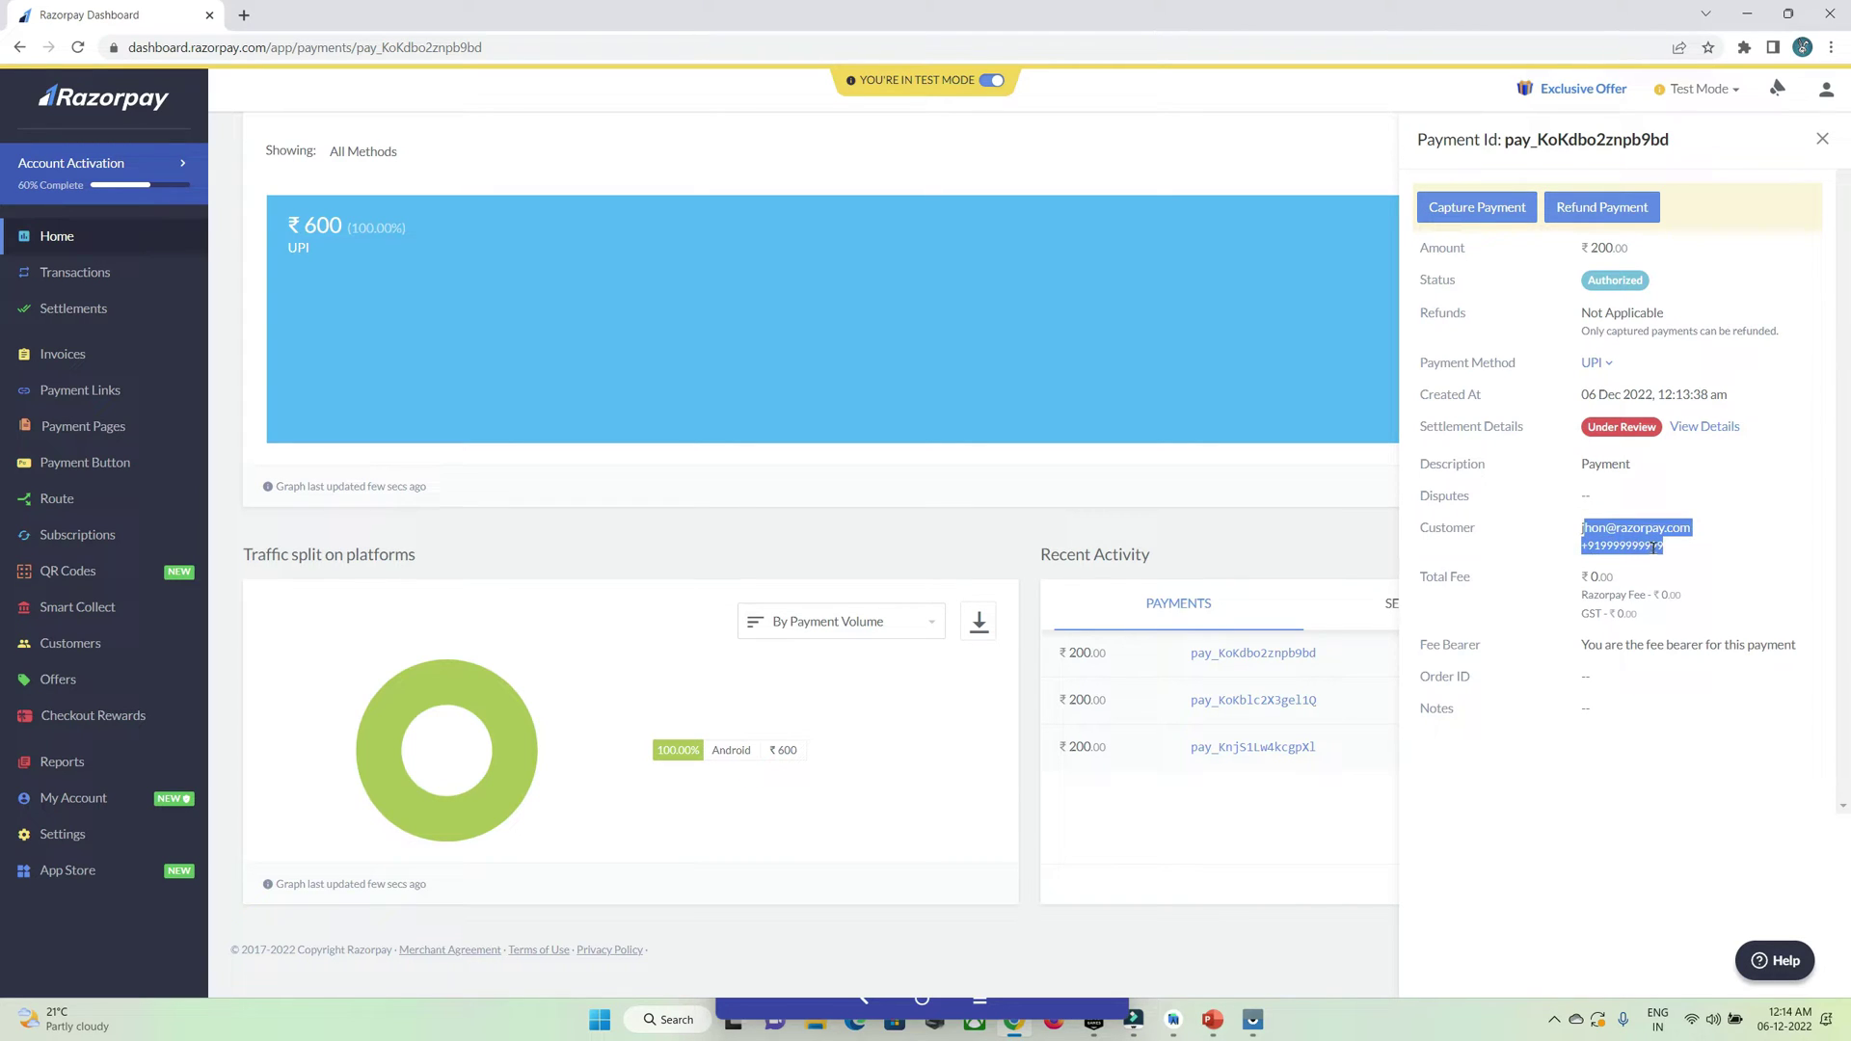
{"action": "triple_click", "coordinate": [1653, 545]}
{"action": "left_click_drag", "start_coordinate": [1702, 529], "coordinate": [1563, 528]}
{"action": "left_click", "coordinate": [1751, 18]}
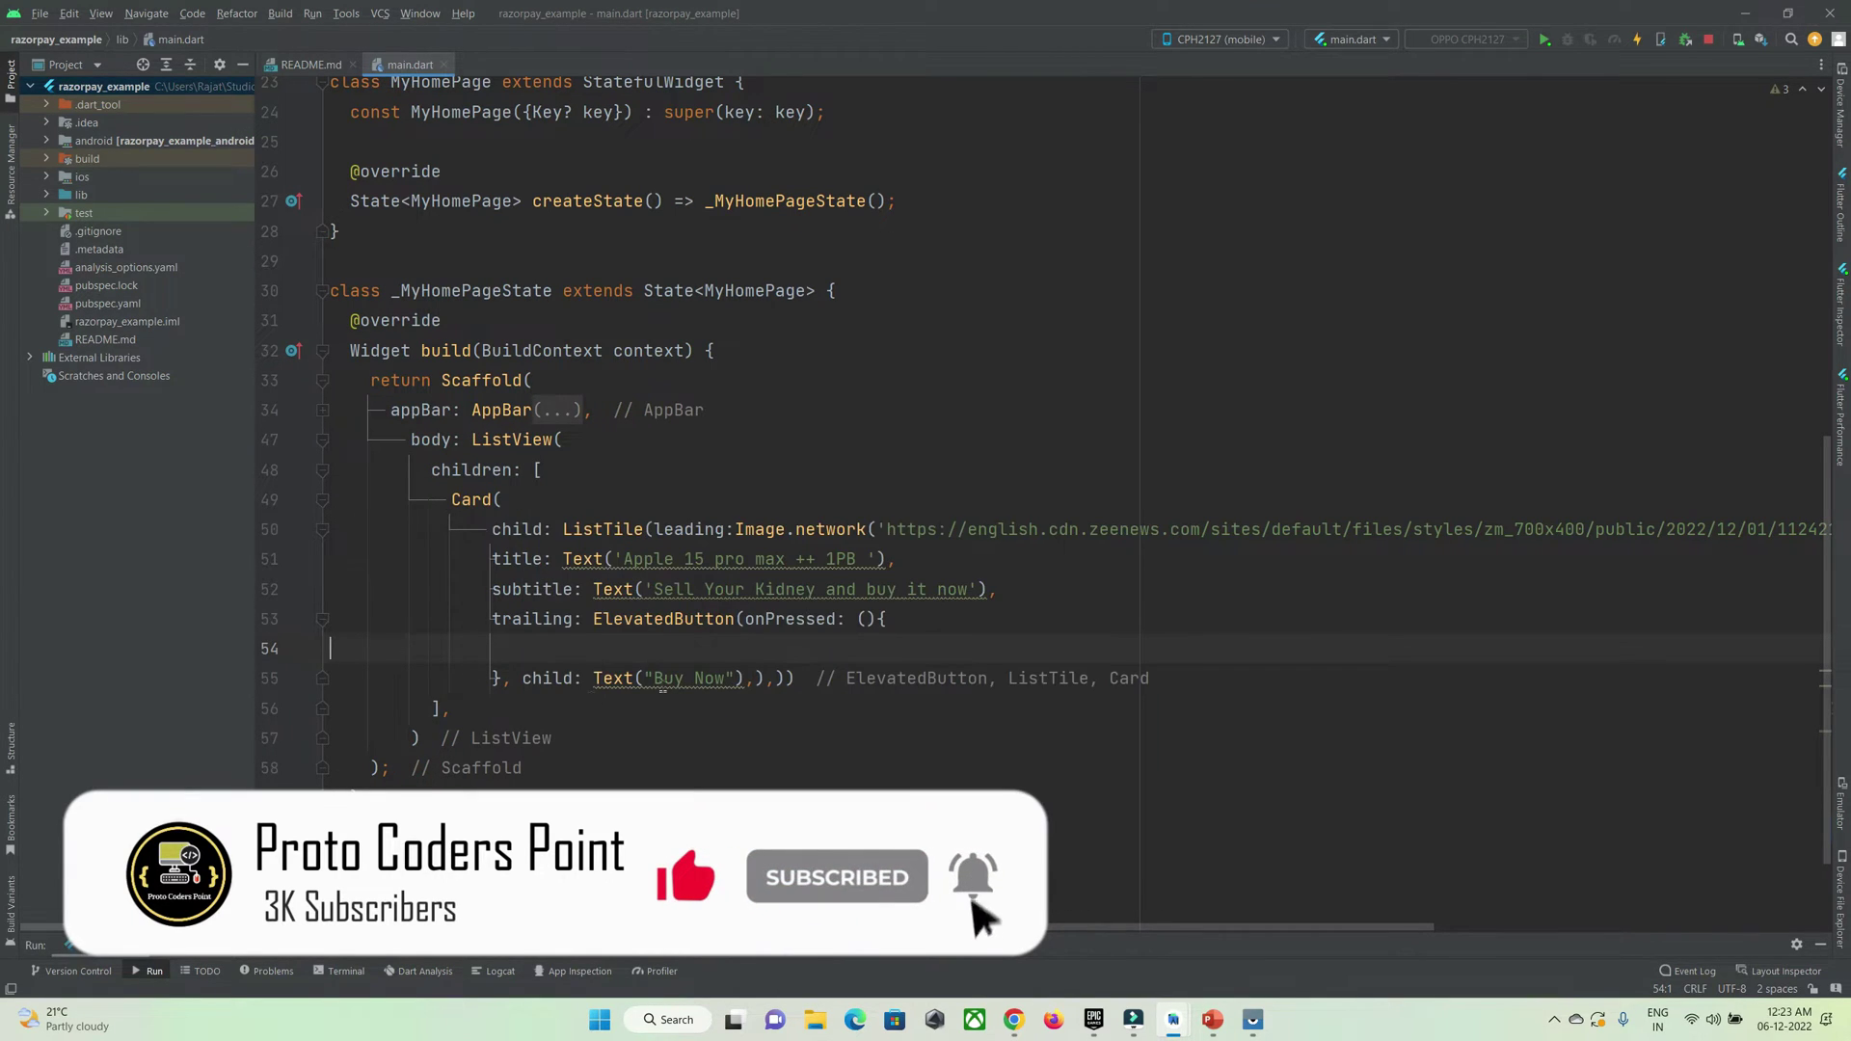
Step: Select the 'Buy Now' ElevatedButton code on lines 53–55 of main.dart
{"action": "mouse_move", "coordinate": [615, 533]}
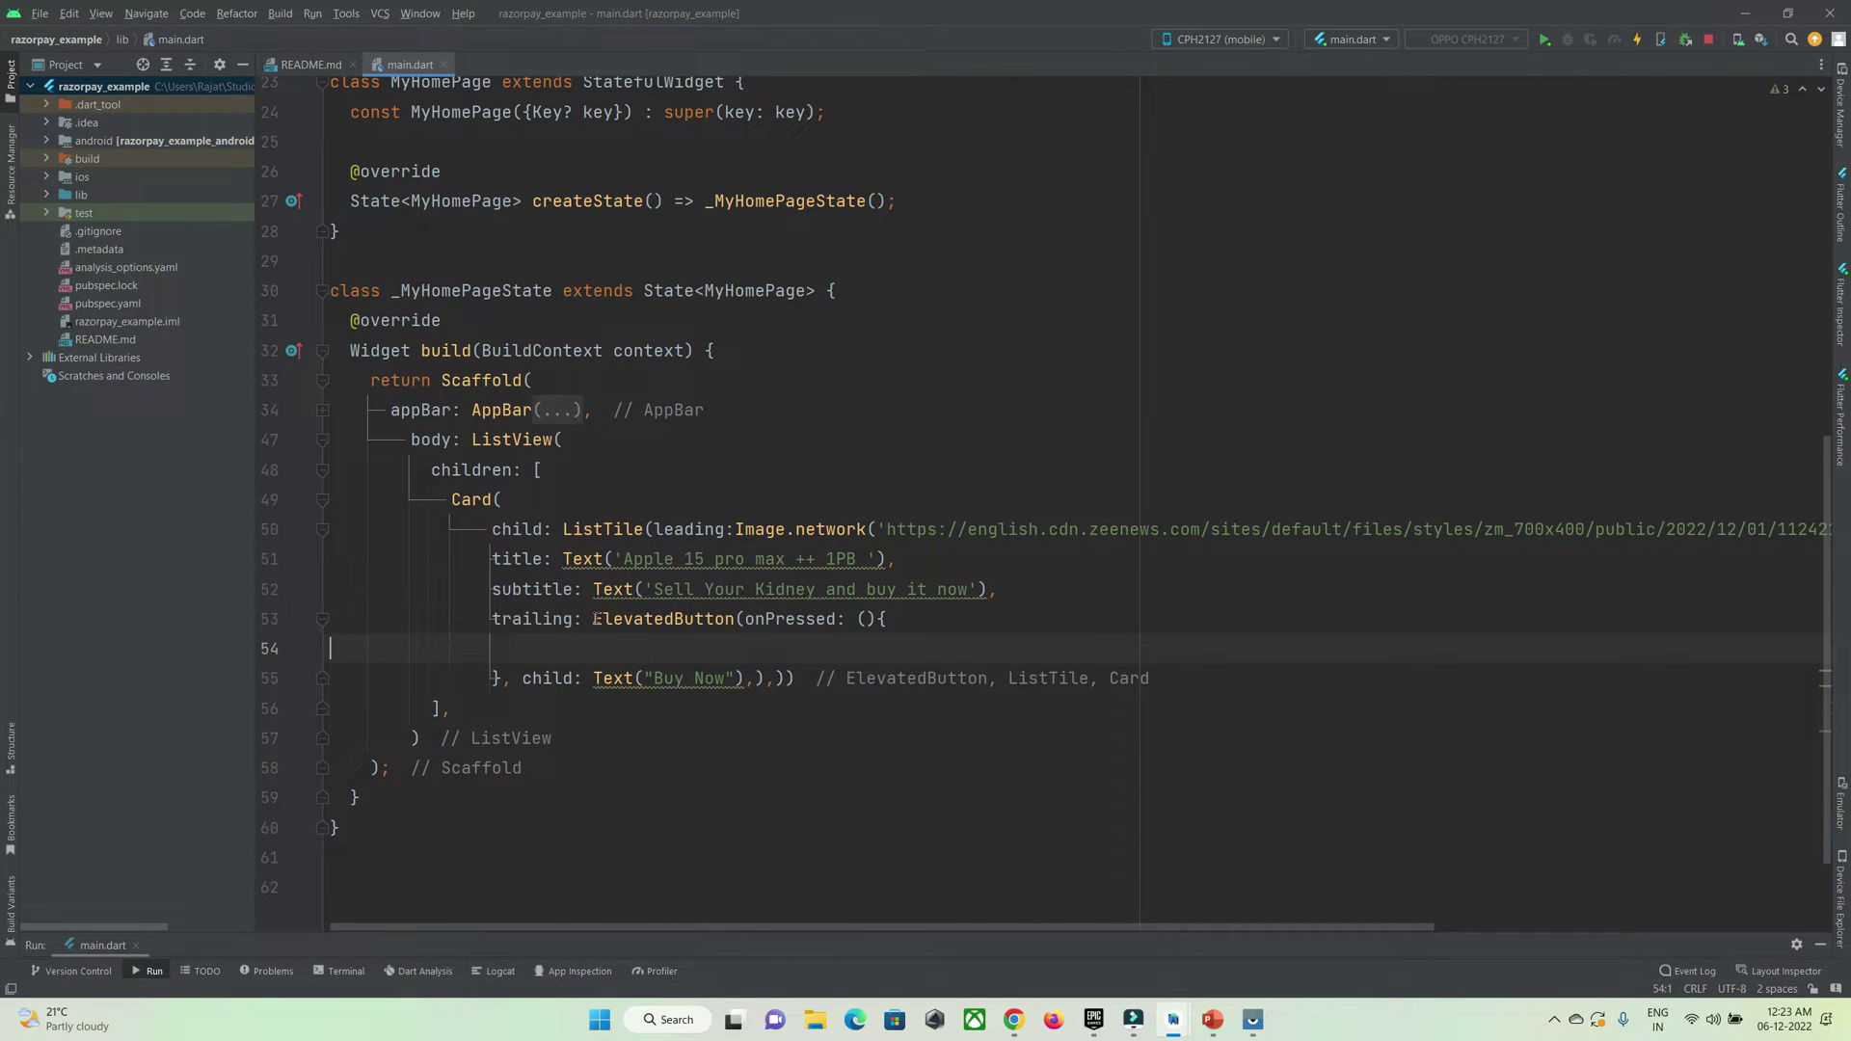
{"action": "left_click_drag", "start_coordinate": [593, 618], "coordinate": [796, 681]}
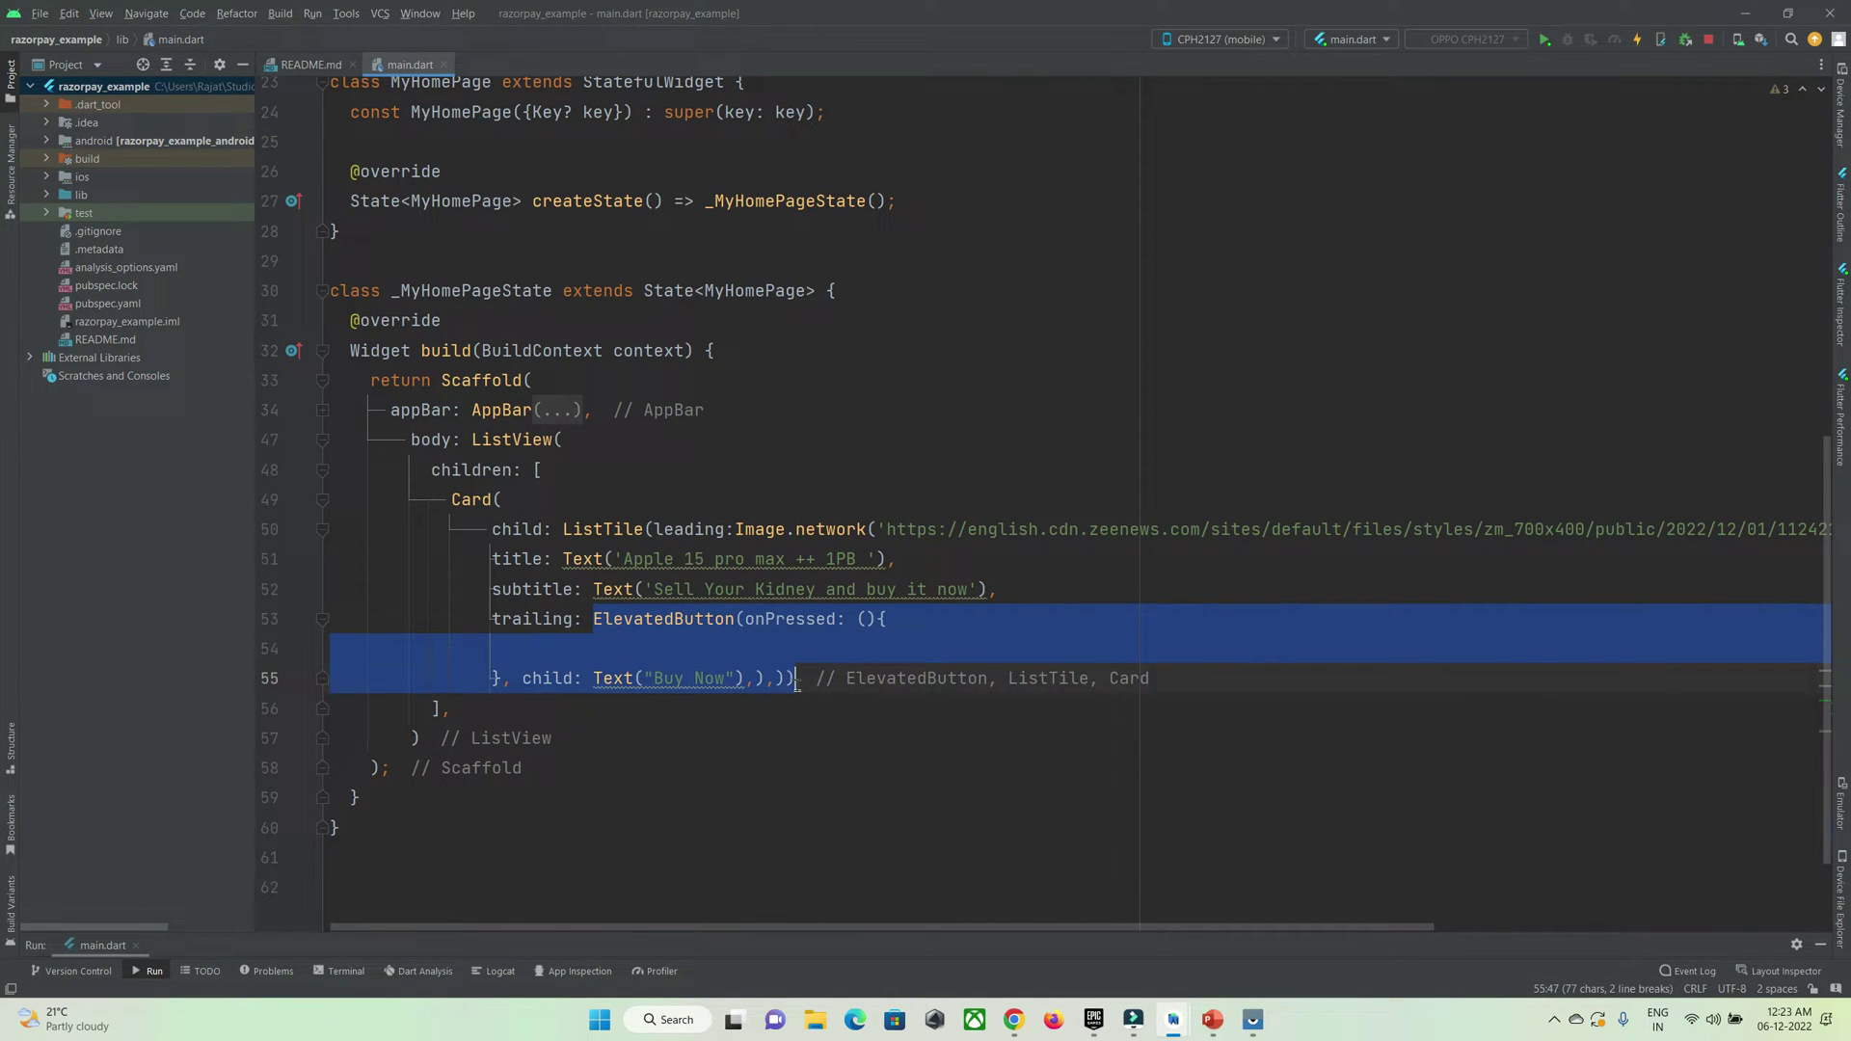